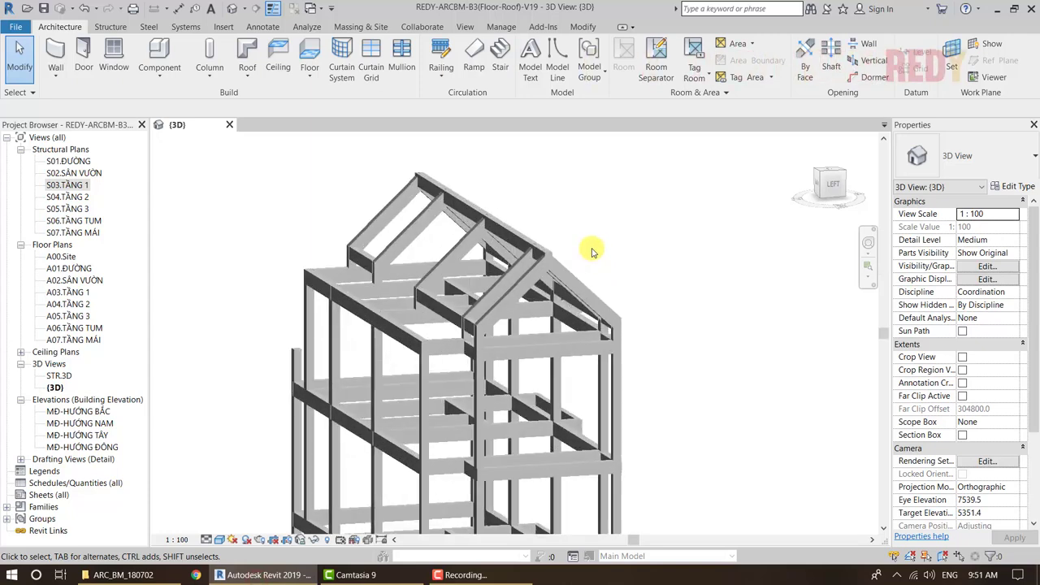
# - Select and inspect the ridge beam, zooming and panning along the roof trusses
pyautogui.scroll(1, 599, 248)
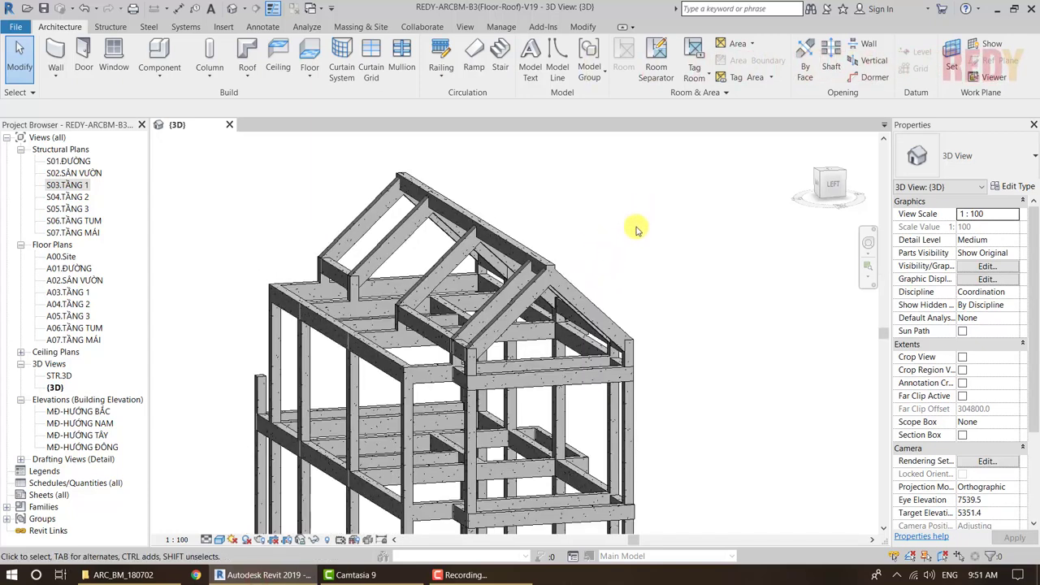
pyautogui.scroll(1, 633, 232)
pyautogui.scroll(1, 626, 232)
pyautogui.scroll(2, 618, 235)
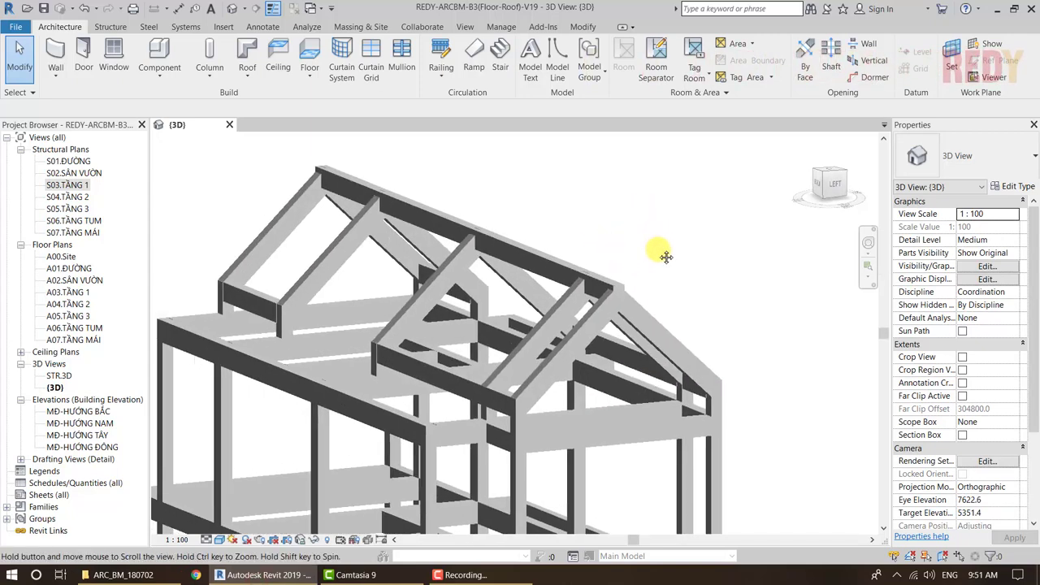
pyautogui.scroll(1, 549, 275)
pyautogui.click(594, 286)
pyautogui.scroll(1, 610, 280)
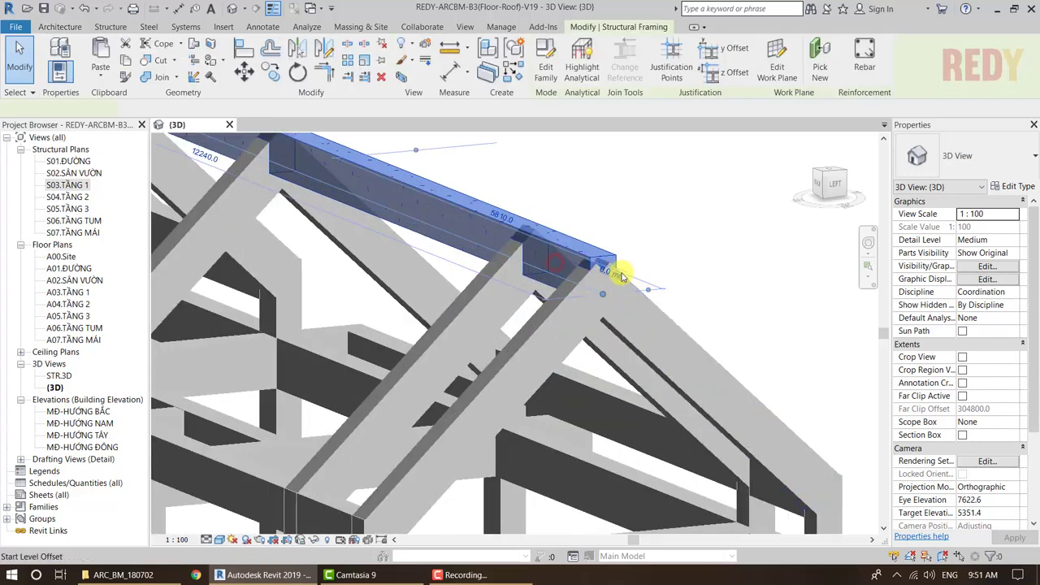
pyautogui.scroll(-2, 650, 281)
pyautogui.scroll(1, 699, 301)
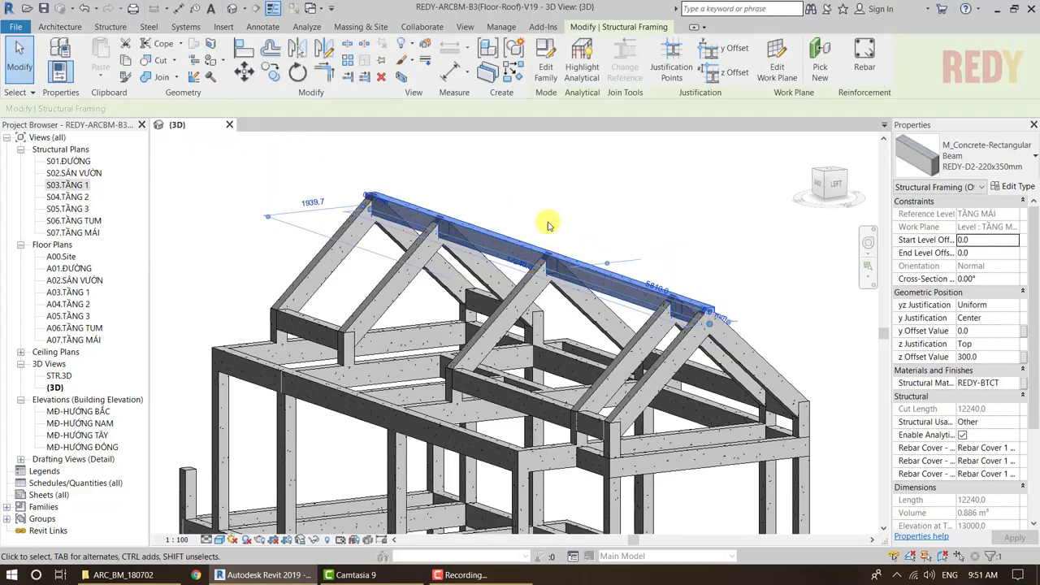
pyautogui.click(753, 275)
pyautogui.scroll(3, 750, 277)
pyautogui.moveTo(750, 298)
pyautogui.mouseDown(button='middle')
pyautogui.moveTo(764, 279)
pyautogui.moveTo(732, 285)
pyautogui.mouseUp(button='middle')
pyautogui.scroll(-2, 732, 285)
pyautogui.click(520, 240)
pyautogui.scroll(2, 734, 276)
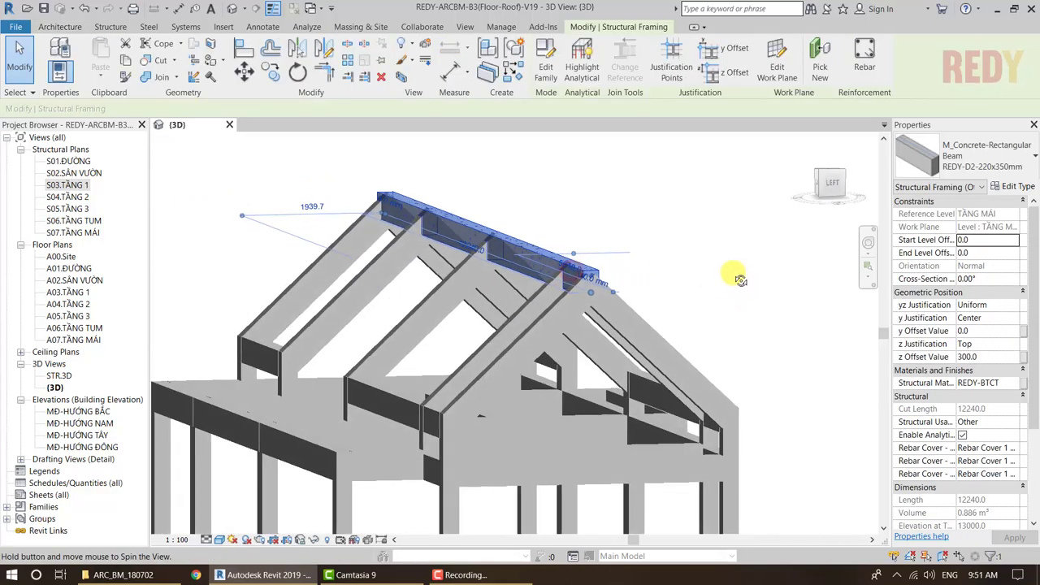
pyautogui.scroll(2, 556, 245)
pyautogui.scroll(2, 556, 245)
pyautogui.press('Escape')
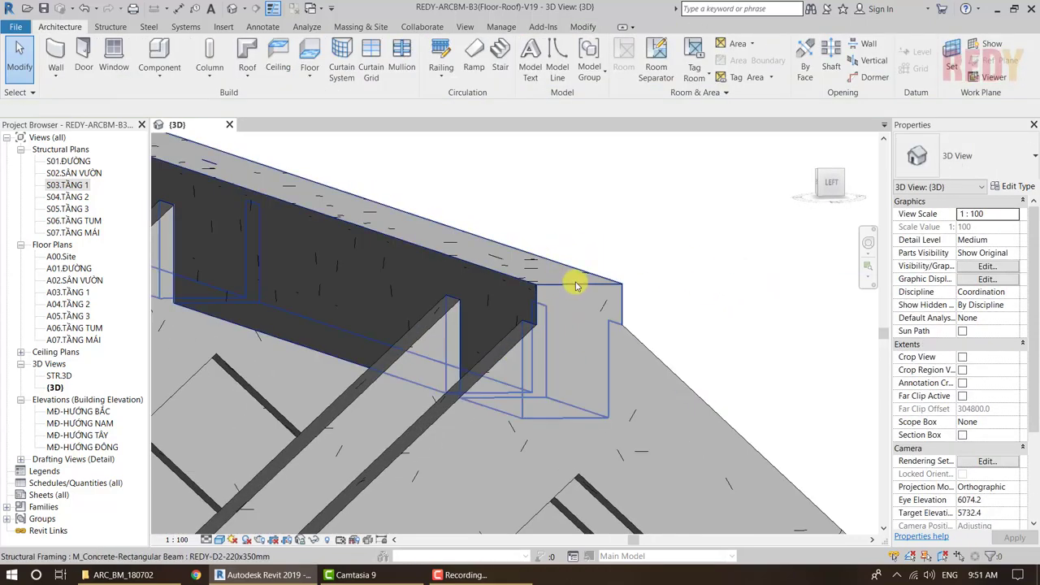
# - Orbit up over the rafters and start a new In-Place Mass from Massing & Site
pyautogui.scroll(-1, 580, 284)
pyautogui.moveTo(627, 295)
pyautogui.keyDown('shift'); pyautogui.mouseDown(button='middle')
pyautogui.moveTo(671, 290)
pyautogui.moveTo(697, 301)
pyautogui.mouseUp(button='middle'); pyautogui.keyUp('shift')
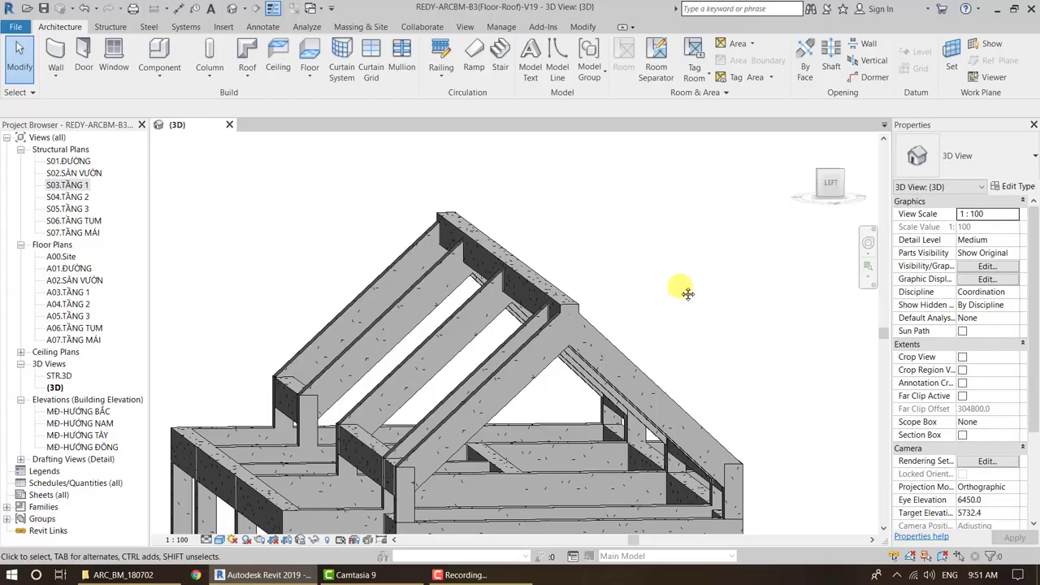
pyautogui.moveTo(681, 290)
pyautogui.keyDown('shift'); pyautogui.mouseDown(button='middle')
pyautogui.moveTo(712, 304)
pyautogui.moveTo(632, 261)
pyautogui.moveTo(532, 277)
pyautogui.moveTo(643, 279)
pyautogui.moveTo(583, 235)
pyautogui.moveTo(659, 255)
pyautogui.mouseUp(button='middle'); pyautogui.keyUp('shift')
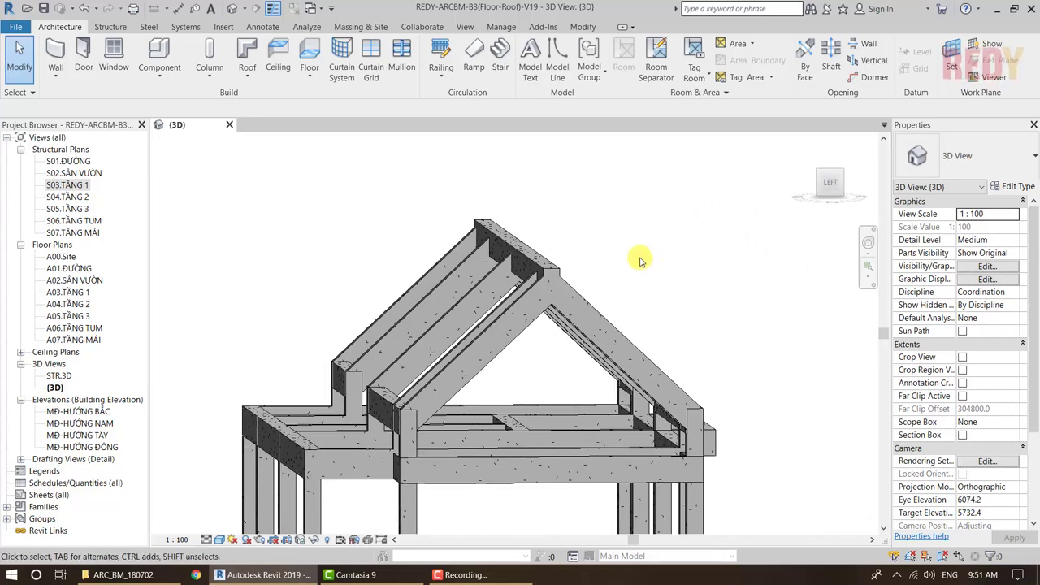
pyautogui.moveTo(599, 216)
pyautogui.keyDown('shift'); pyautogui.mouseDown(button='middle')
pyautogui.moveTo(599, 258)
pyautogui.moveTo(627, 225)
pyautogui.moveTo(658, 243)
pyautogui.moveTo(656, 260)
pyautogui.mouseUp(button='middle'); pyautogui.keyUp('shift')
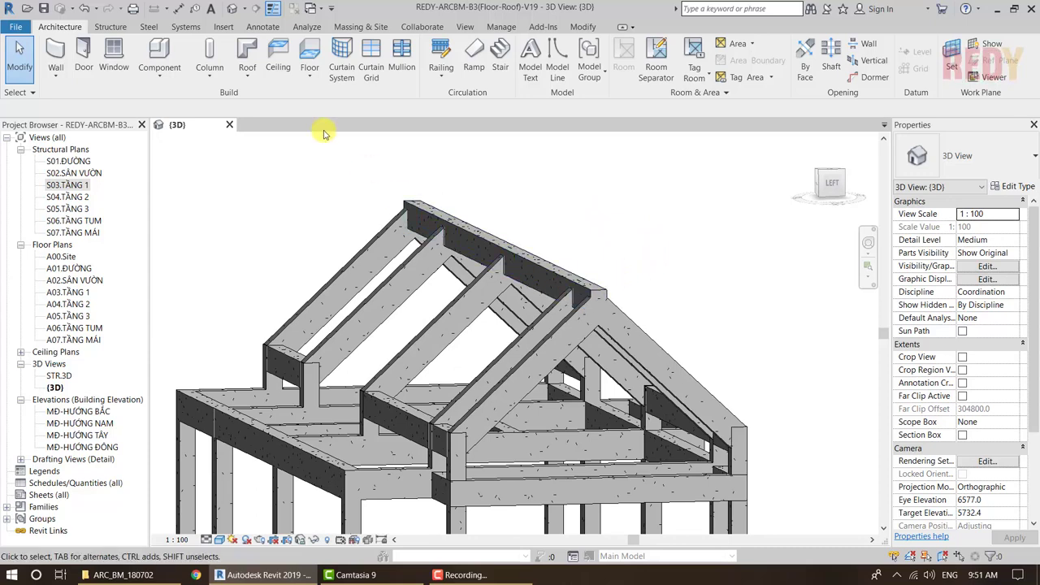
pyautogui.click(365, 31)
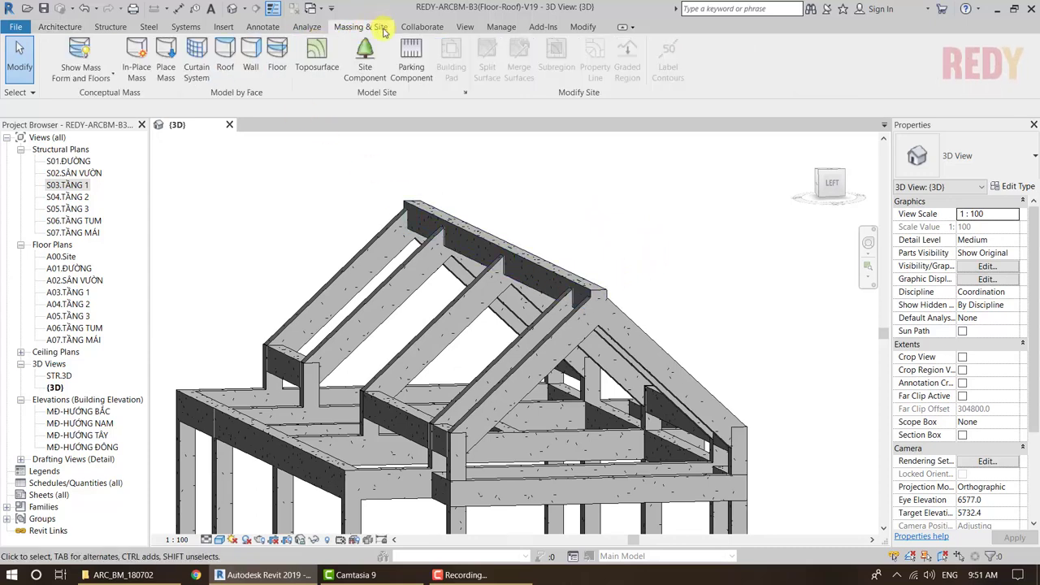
pyautogui.click(139, 72)
pyautogui.write('Cat dam')
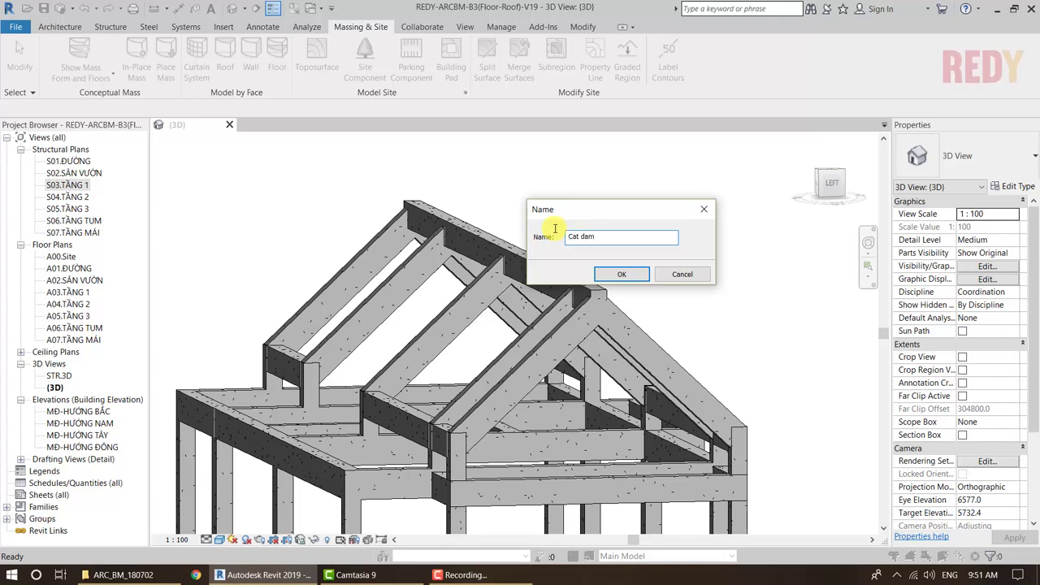
# - Confirm the new in-place mass name 'Cat dam'
pyautogui.press('Return')
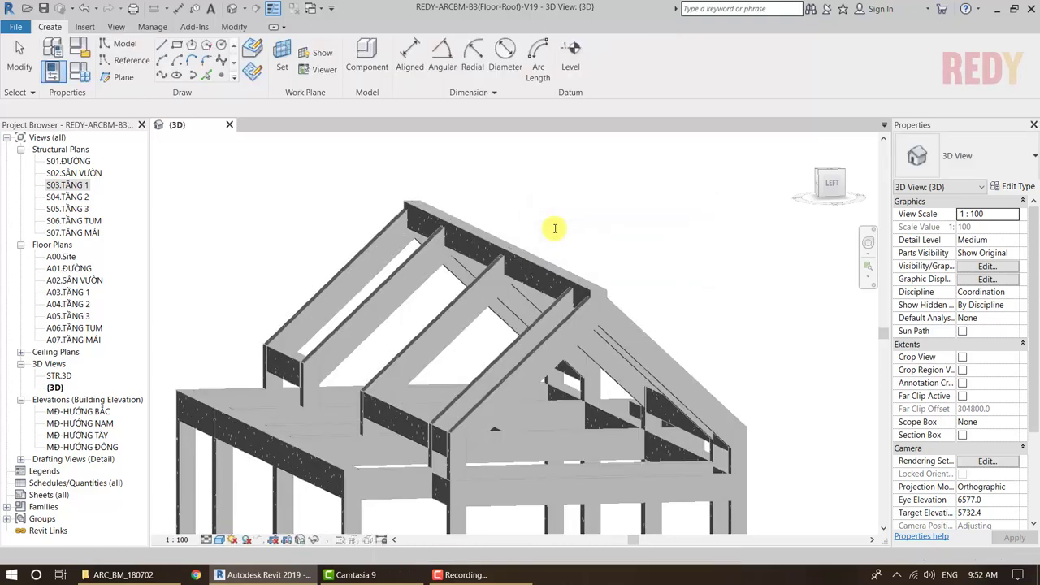
pyautogui.scroll(1, 595, 260)
pyautogui.scroll(1, 590, 255)
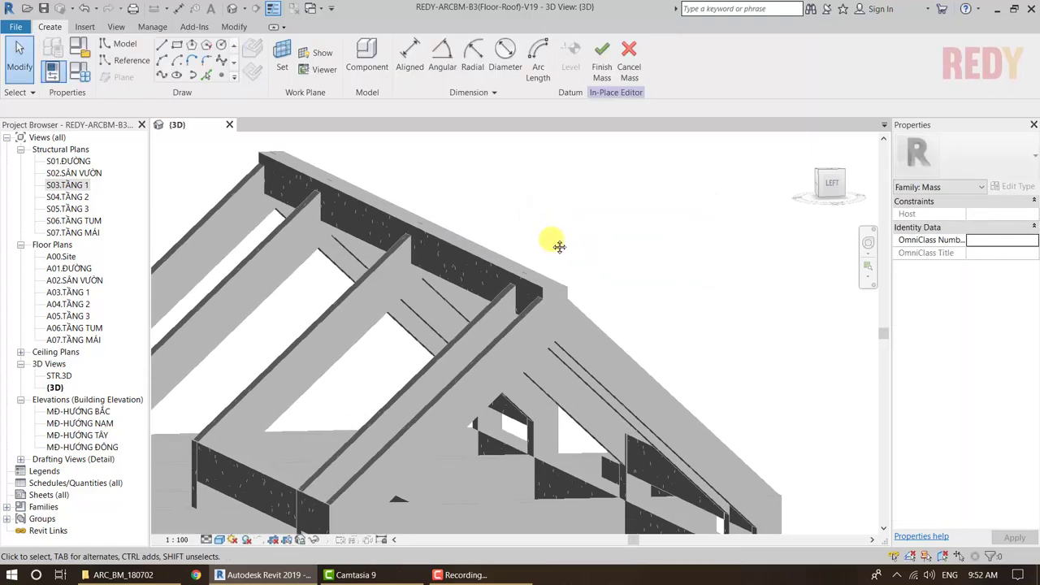
# - Set the work plane to the ridge beam's Center (Front/Back) reference plane
pyautogui.click(280, 72)
pyautogui.scroll(2, 561, 281)
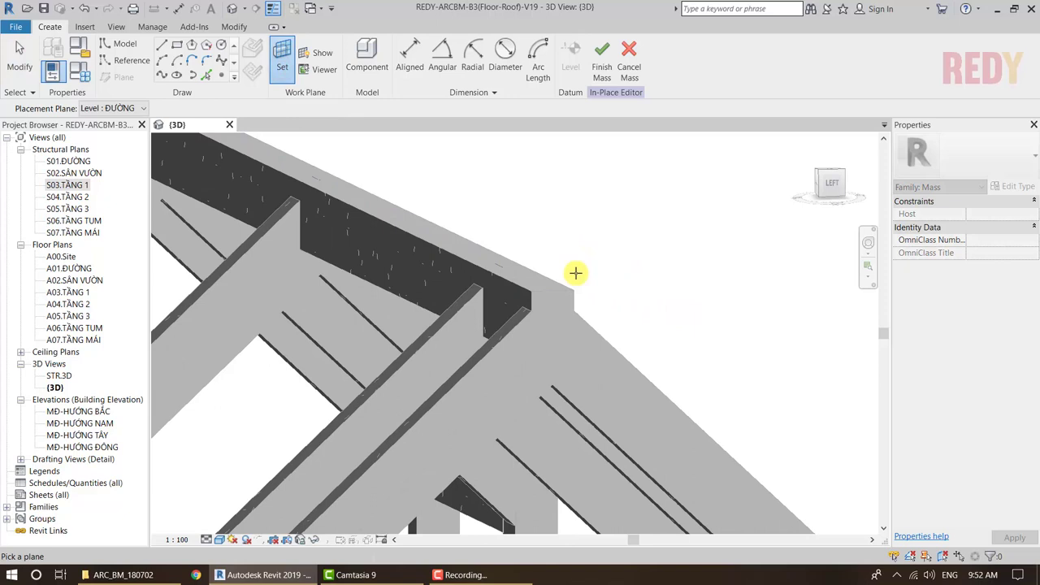
pyautogui.scroll(1, 576, 274)
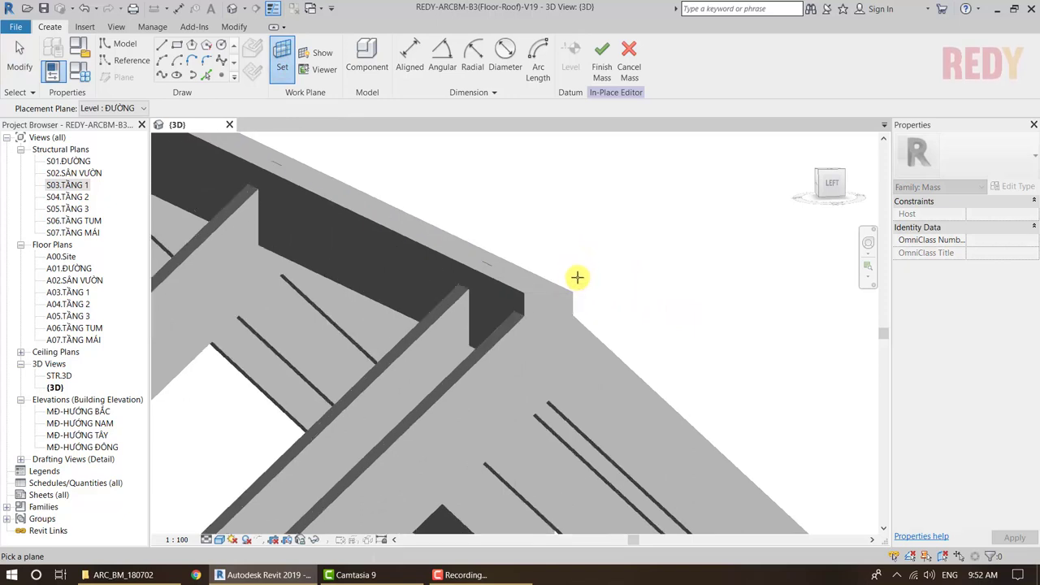
pyautogui.scroll(1, 577, 277)
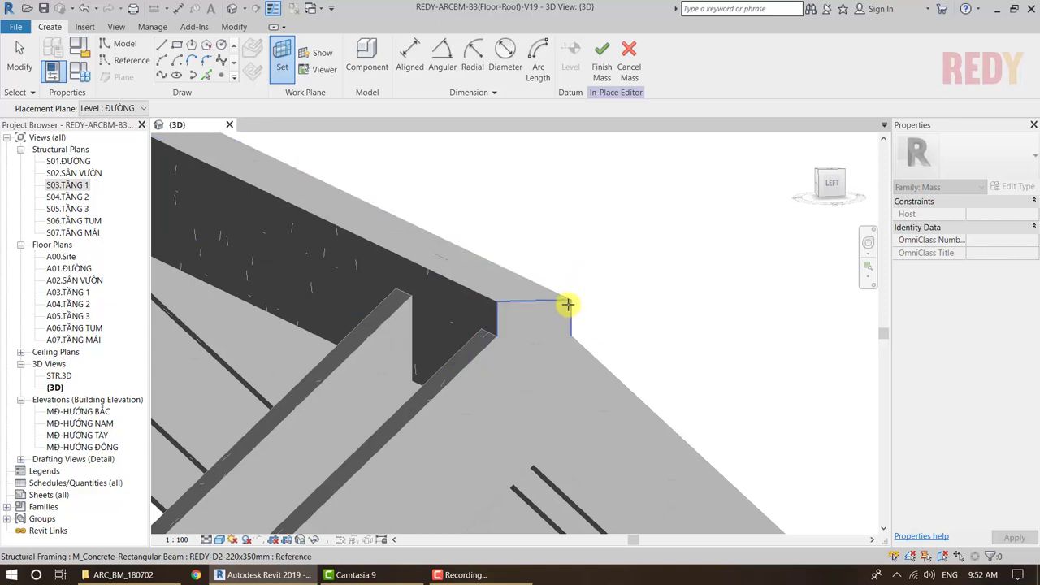
pyautogui.press('Tab')
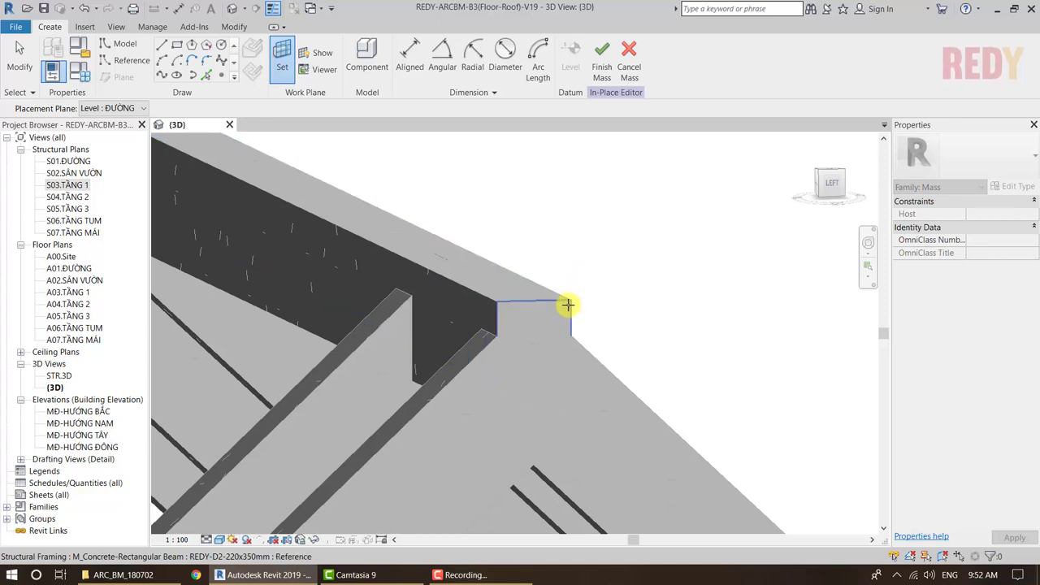
pyautogui.press('Escape')
pyautogui.moveTo(568, 305)
pyautogui.keyDown('shift'); pyautogui.mouseDown(button='middle')
pyautogui.moveTo(672, 328)
pyautogui.moveTo(622, 297)
pyautogui.moveTo(651, 297)
pyautogui.moveTo(659, 316)
pyautogui.mouseUp(button='middle'); pyautogui.keyUp('shift')
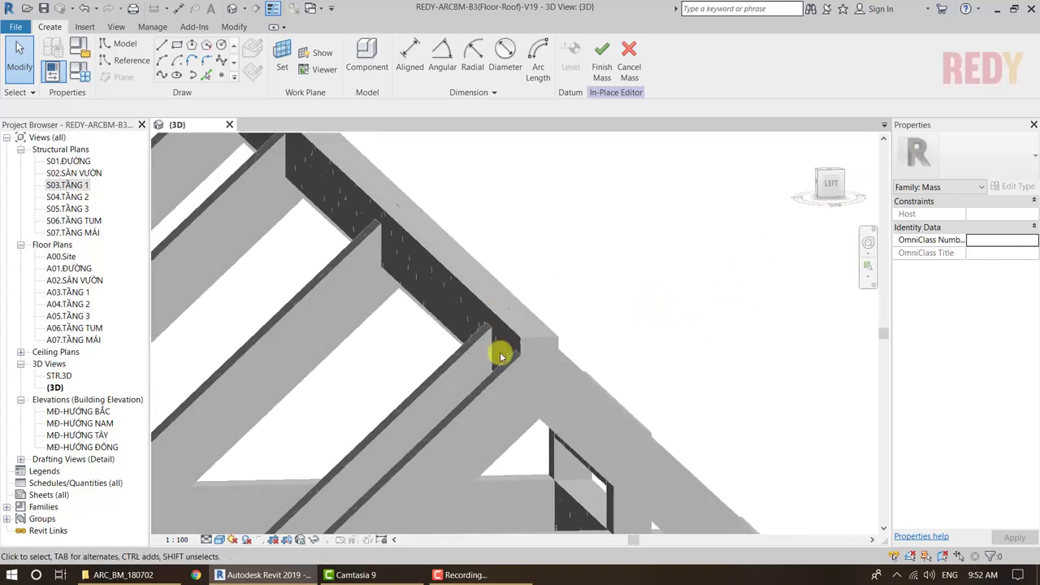
pyautogui.scroll(2, 535, 351)
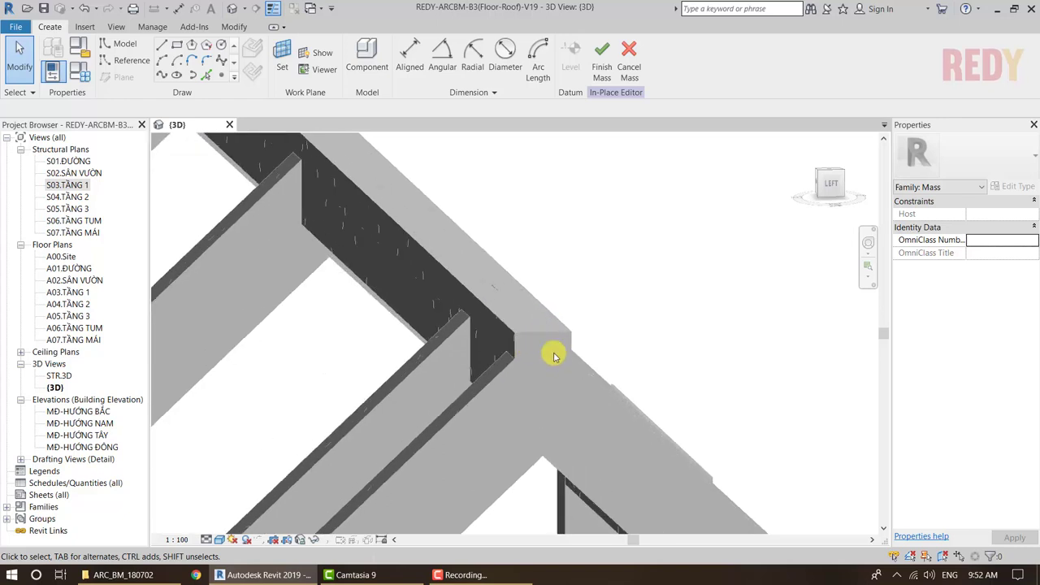
# - View the roof from the left side in Wireframe visual style
pyautogui.click(835, 189)
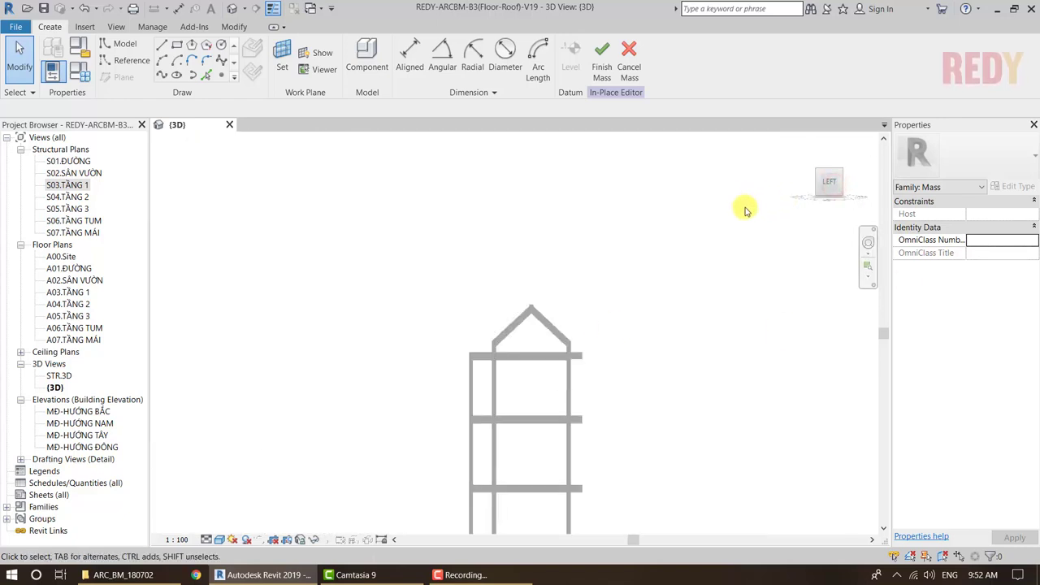
pyautogui.scroll(5, 498, 214)
pyautogui.scroll(2, 499, 213)
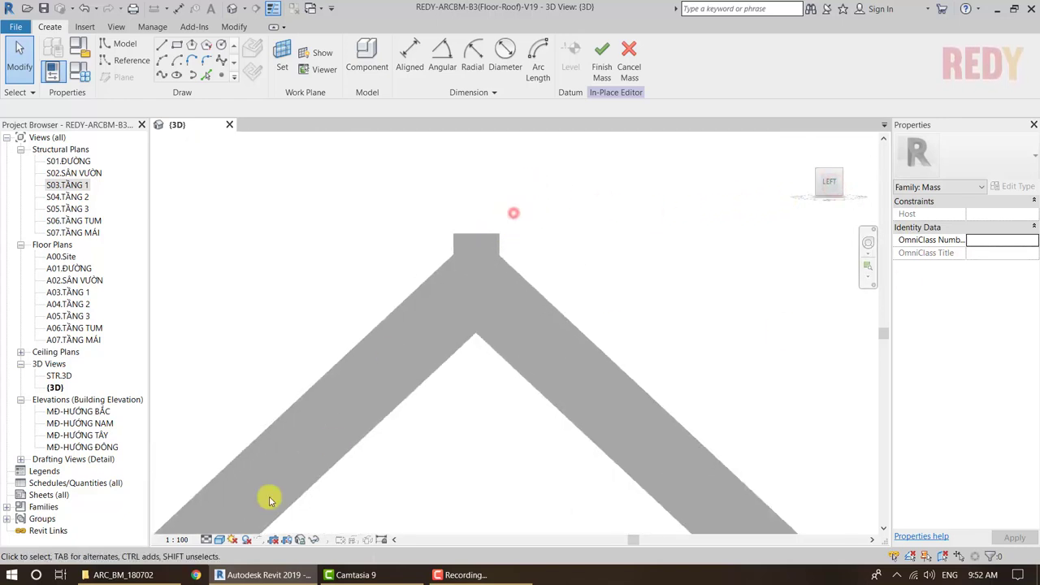
pyautogui.click(221, 540)
pyautogui.click(253, 473)
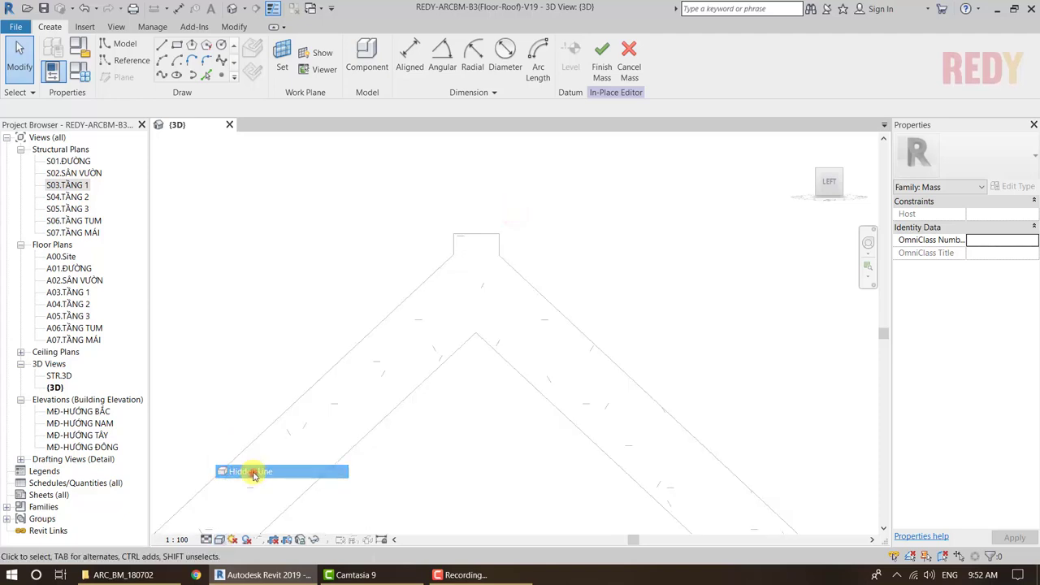
pyautogui.moveTo(424, 242); pyautogui.dragTo(416, 291, button='middle')
pyautogui.moveTo(504, 227); pyautogui.dragTo(467, 201, button='middle')
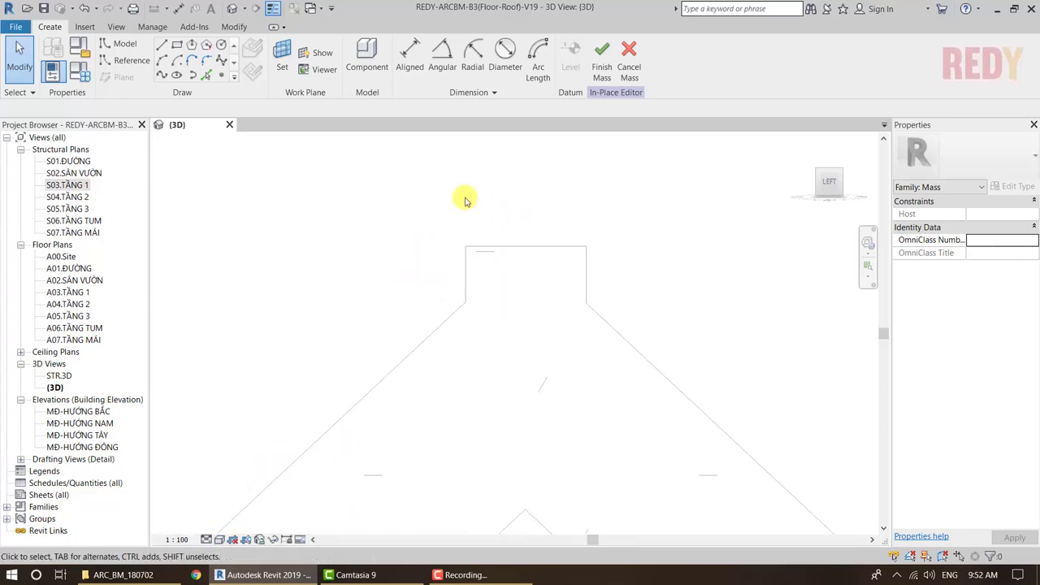
# - Draw a closed model-line triangle from the lower-left corner to the top edge and back
pyautogui.click(161, 46)
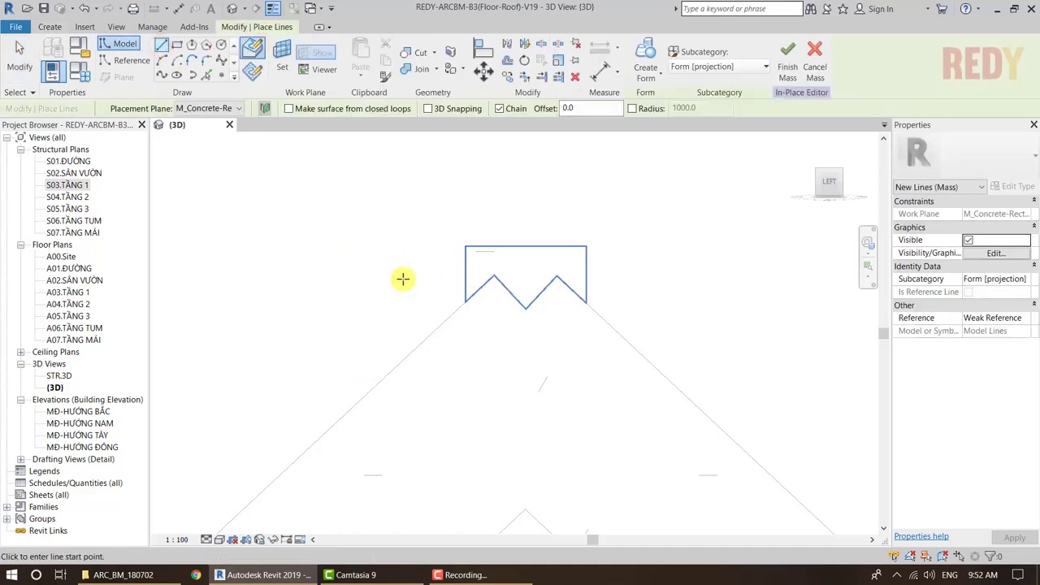
pyautogui.scroll(2, 464, 343)
pyautogui.scroll(3, 469, 343)
pyautogui.scroll(-2, 486, 298)
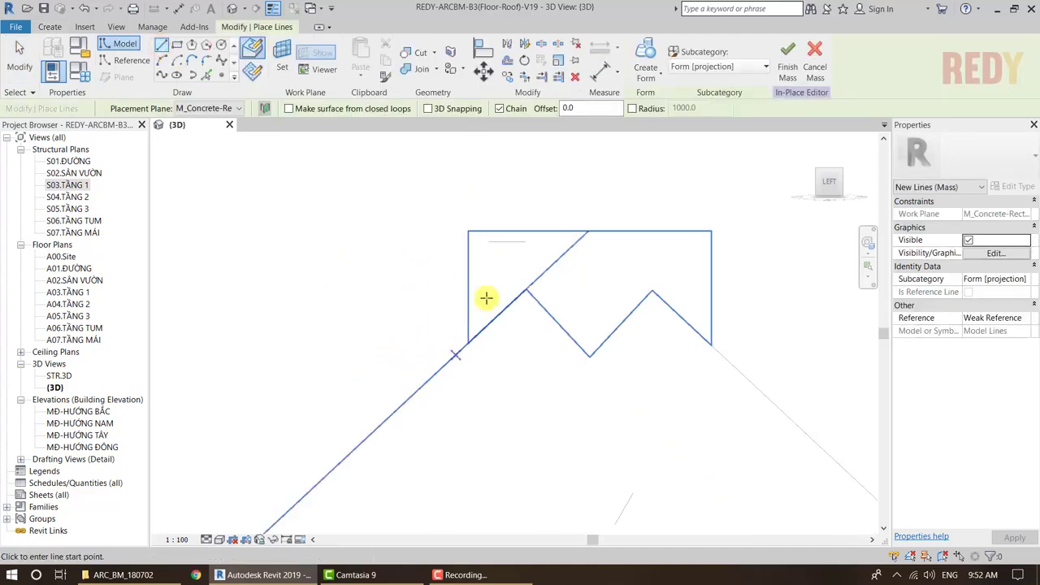
pyautogui.click(467, 343)
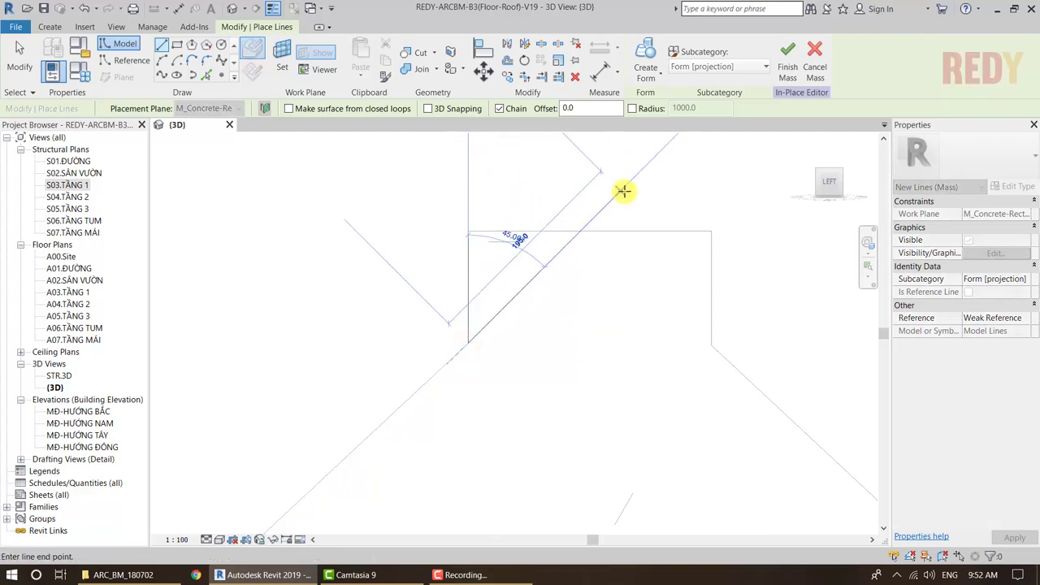
pyautogui.click(584, 228)
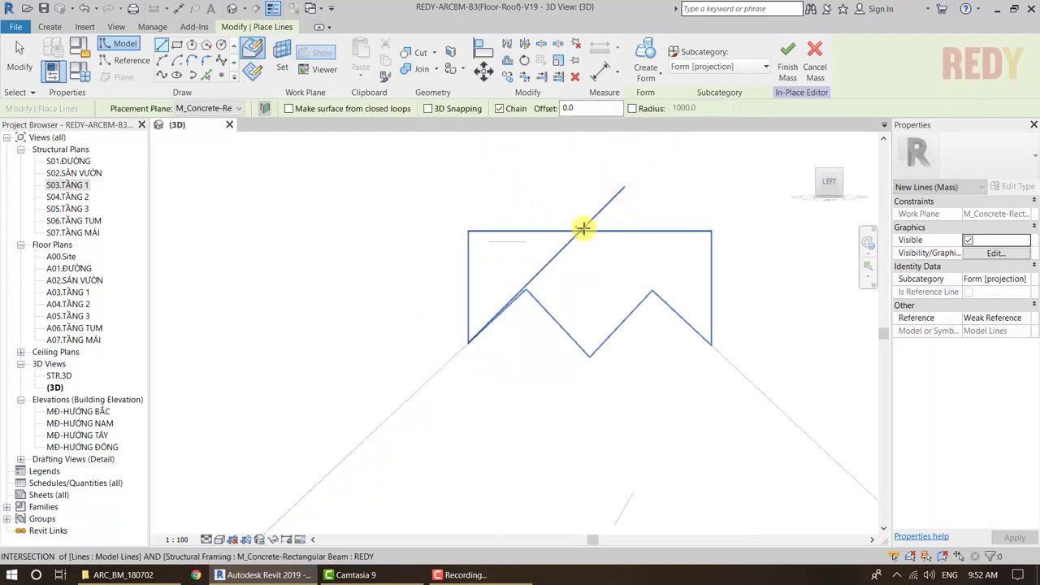
pyautogui.click(469, 231)
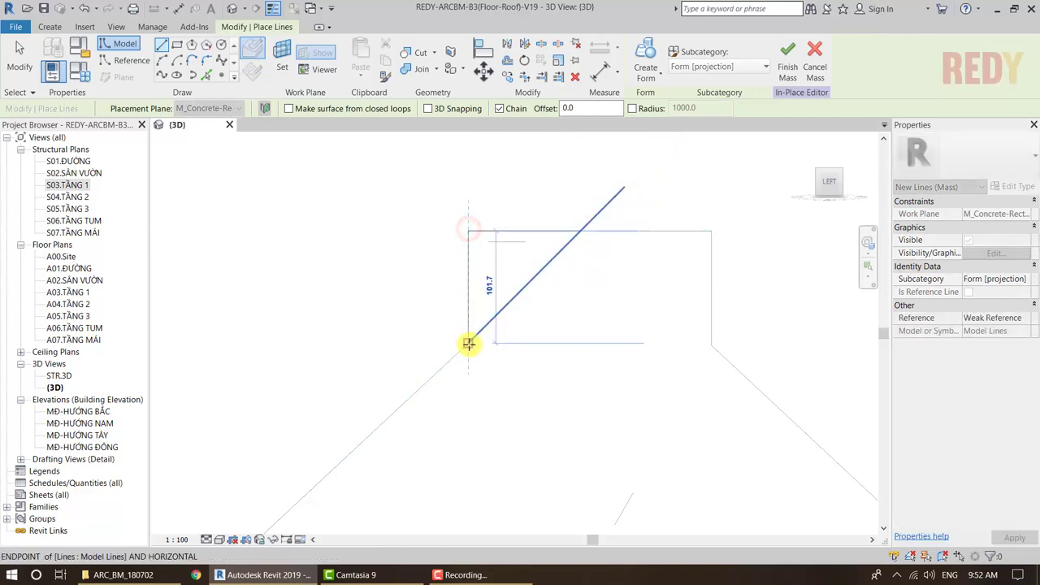
pyautogui.click(469, 343)
pyautogui.scroll(3, 558, 158)
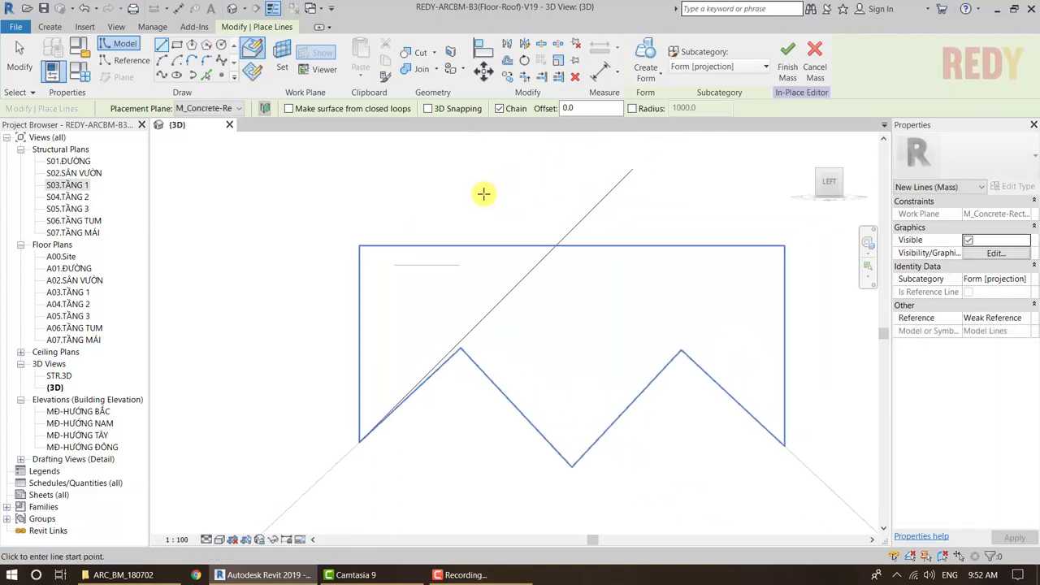
# - Trim the triangle's diagonal to a clean corner at the top edge
pyautogui.press('Escape')
pyautogui.press('Escape')
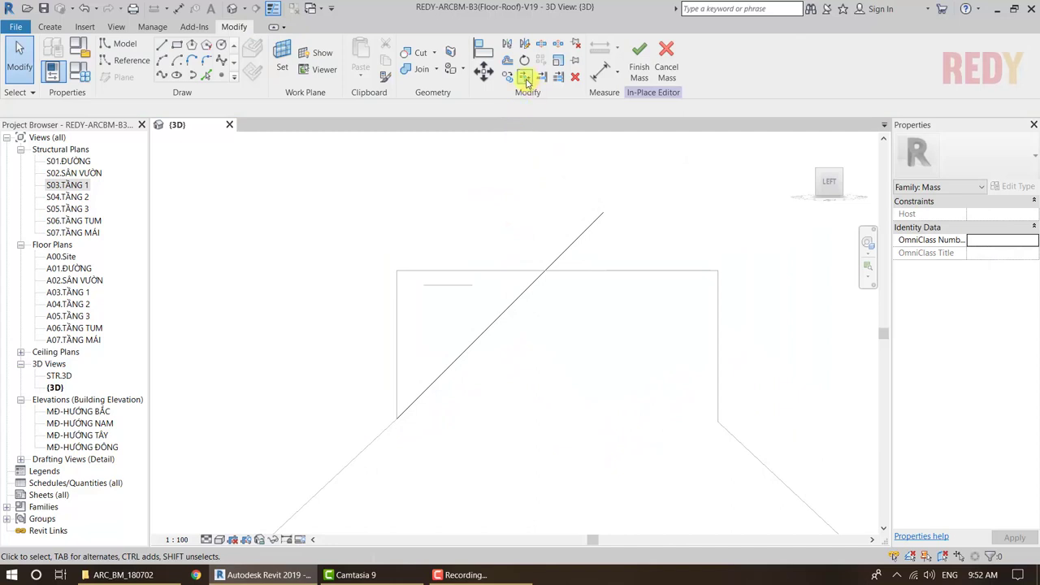
pyautogui.click(526, 76)
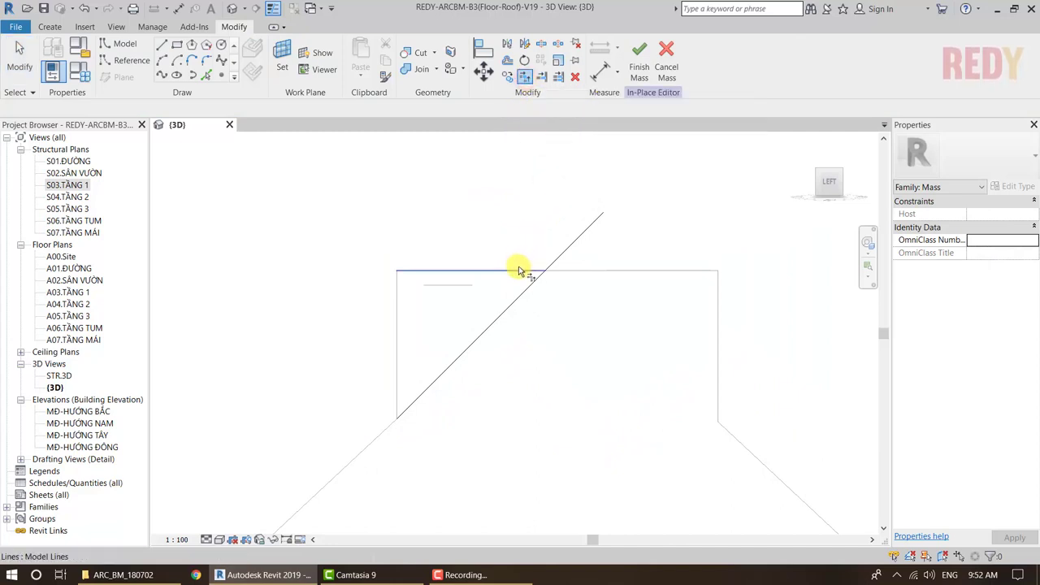
pyautogui.click(536, 279)
pyautogui.press('Escape')
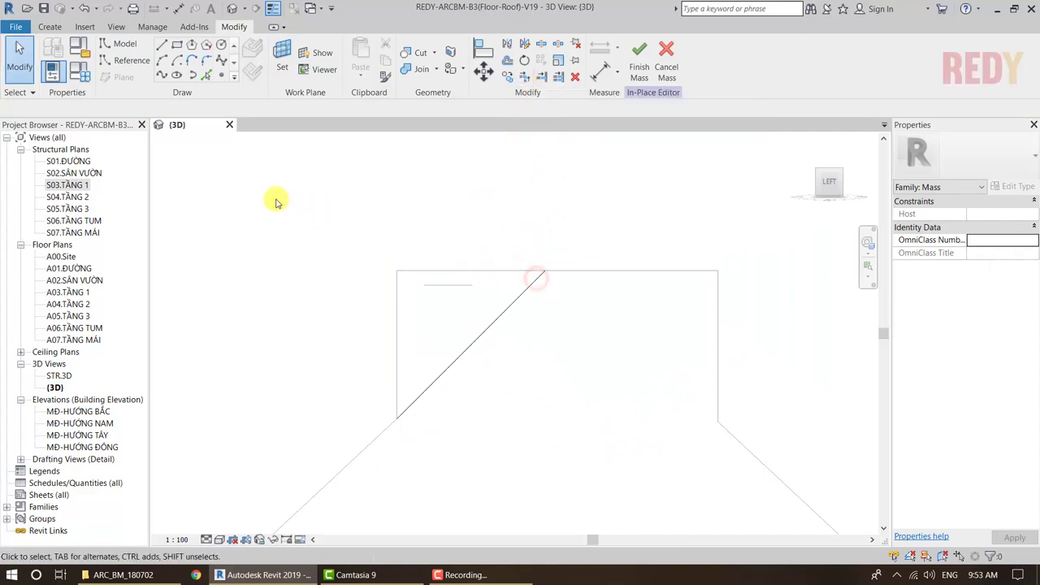
# - Turn the three triangle lines into a Solid Form
pyautogui.moveTo(436, 336); pyautogui.dragTo(579, 436)
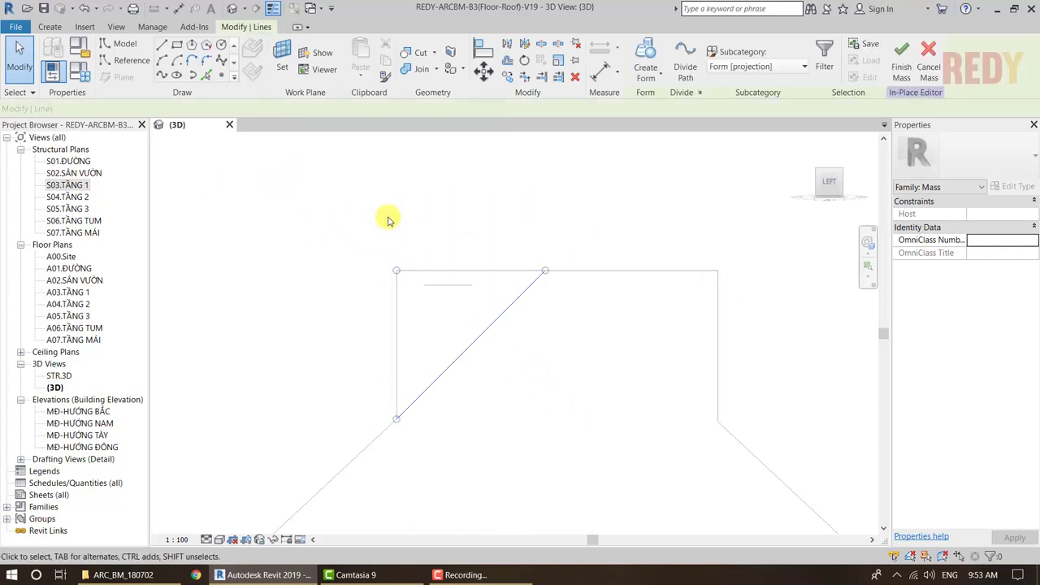
pyautogui.moveTo(388, 220)
pyautogui.mouseDown()
pyautogui.moveTo(490, 429)
pyautogui.moveTo(616, 496)
pyautogui.mouseUp()
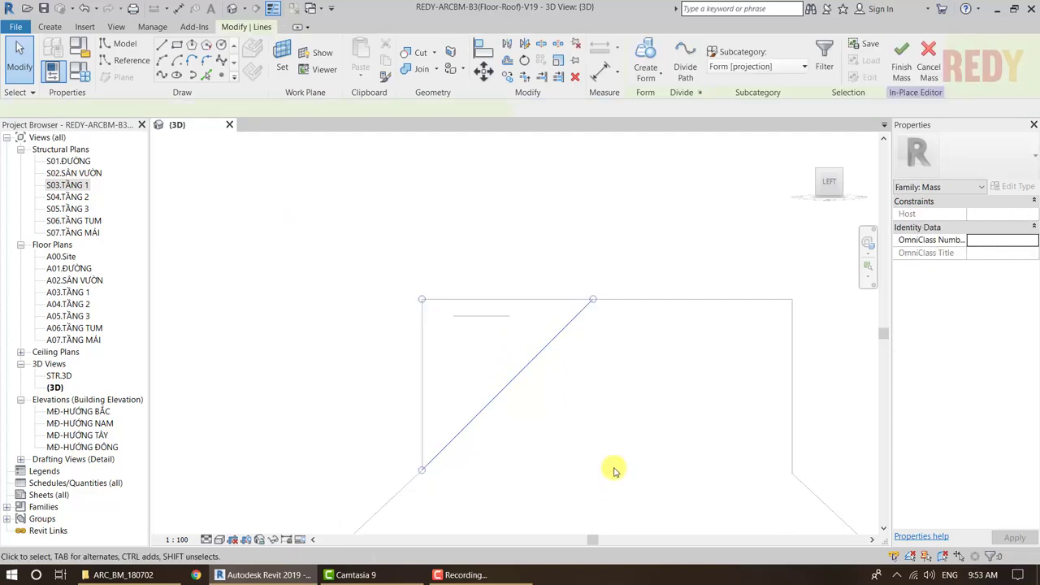
pyautogui.click(648, 77)
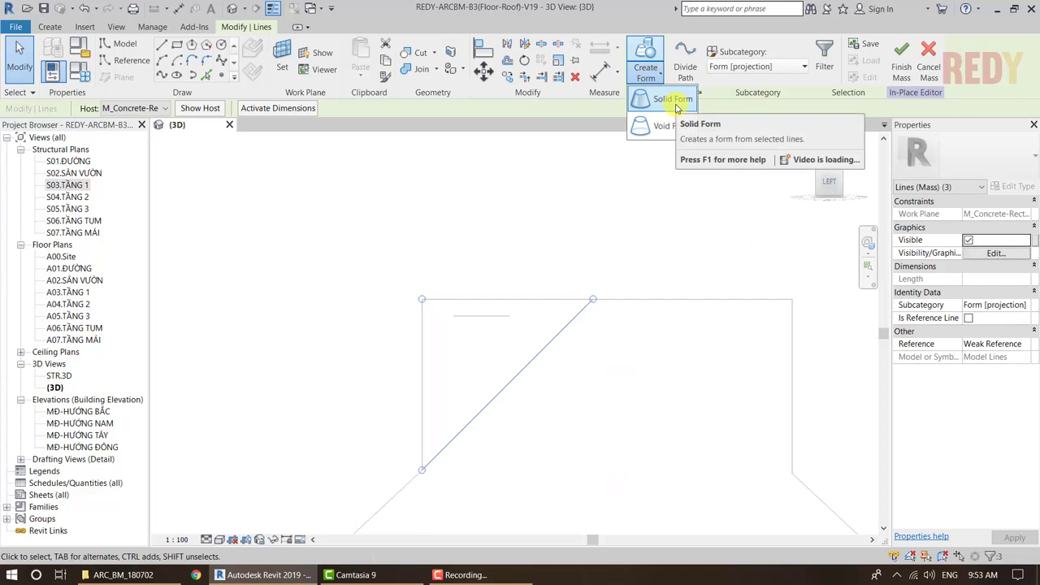
pyautogui.click(676, 108)
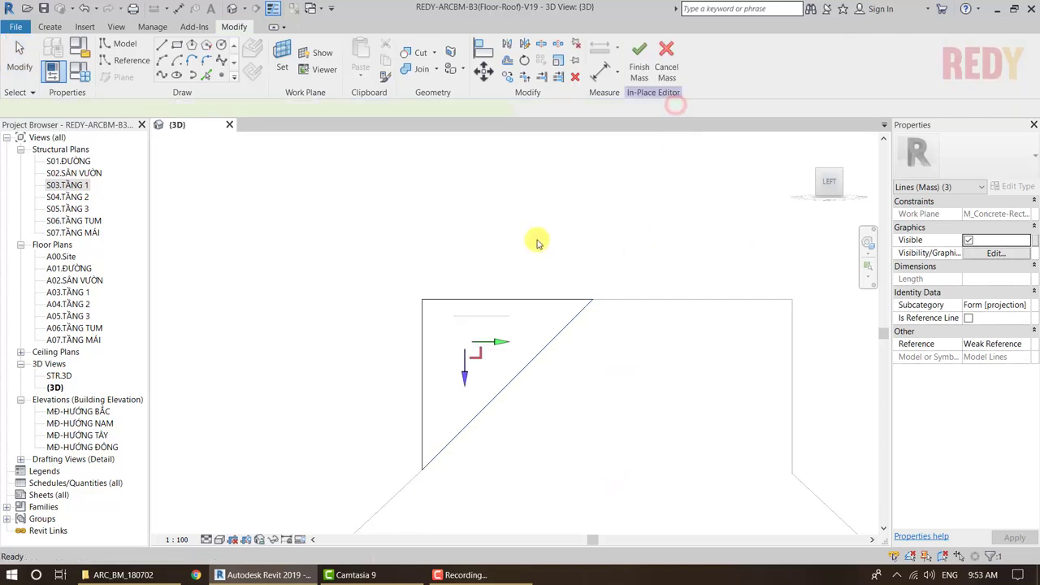
pyautogui.moveTo(388, 247)
pyautogui.keyDown('shift'); pyautogui.mouseDown(button='middle')
pyautogui.moveTo(434, 274)
pyautogui.moveTo(599, 287)
pyautogui.moveTo(558, 274)
pyautogui.moveTo(569, 359)
pyautogui.moveTo(506, 302)
pyautogui.moveTo(548, 330)
pyautogui.moveTo(622, 298)
pyautogui.moveTo(611, 292)
pyautogui.mouseUp(button='middle'); pyautogui.keyUp('shift')
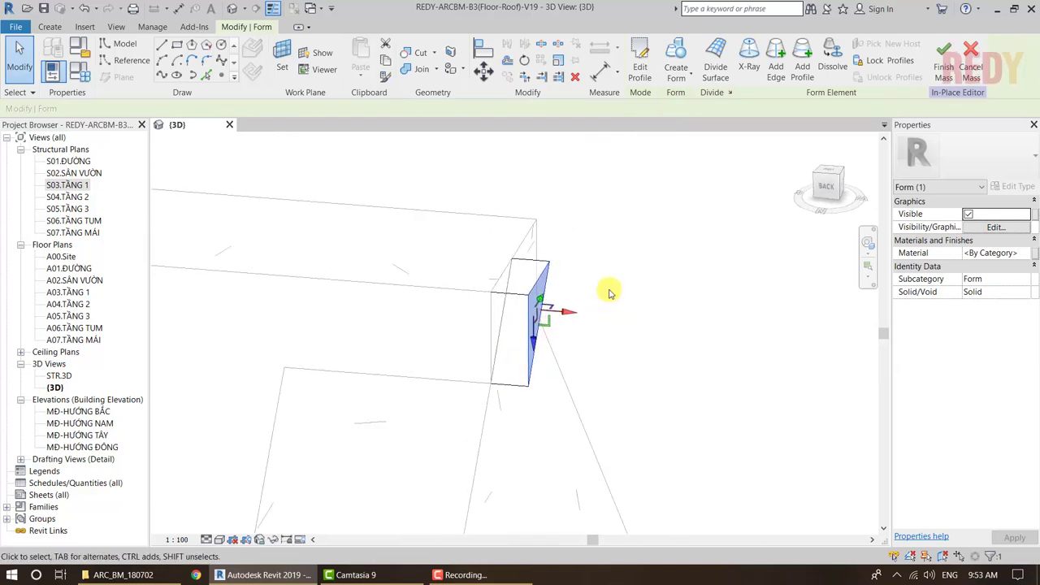
# - Switch the visual style from Wireframe to Shaded
pyautogui.click(219, 540)
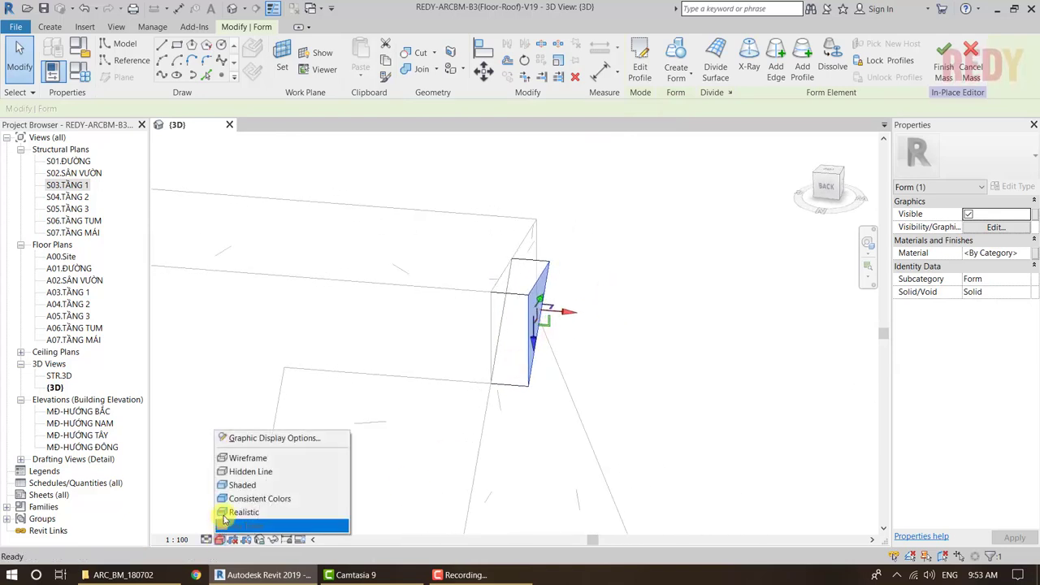
pyautogui.click(252, 485)
pyautogui.moveTo(687, 300)
pyautogui.keyDown('shift'); pyautogui.mouseDown(button='middle')
pyautogui.moveTo(692, 278)
pyautogui.moveTo(678, 288)
pyautogui.moveTo(702, 295)
pyautogui.mouseUp(button='middle'); pyautogui.keyUp('shift')
# - Drag both end faces of the wedge along the ridge beam and finish the mass
pyautogui.moveTo(638, 285)
pyautogui.mouseDown()
pyautogui.moveTo(681, 297)
pyautogui.moveTo(661, 286)
pyautogui.mouseUp()
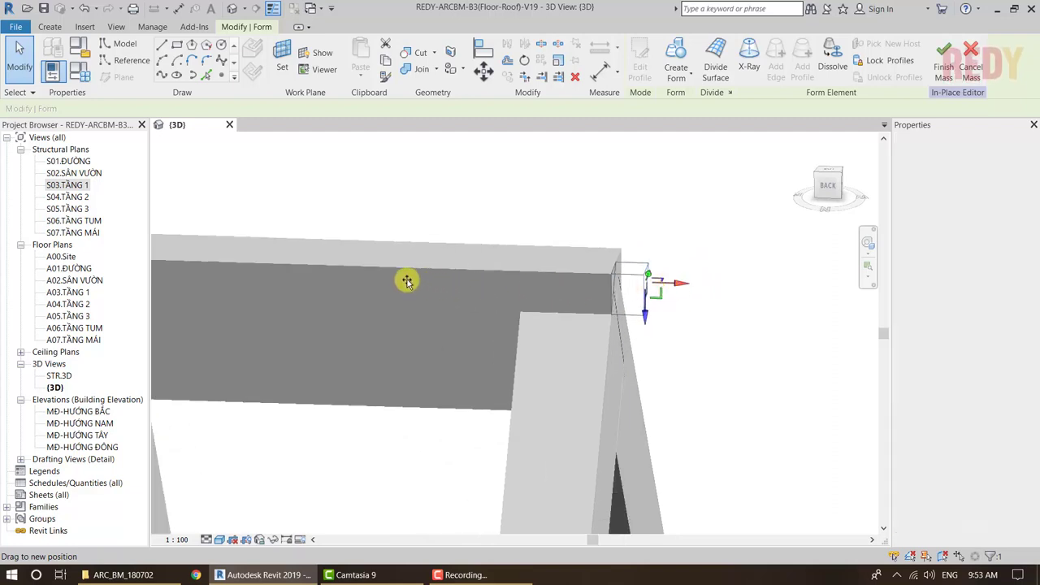
pyautogui.click(359, 276)
pyautogui.moveTo(313, 271); pyautogui.dragTo(317, 269)
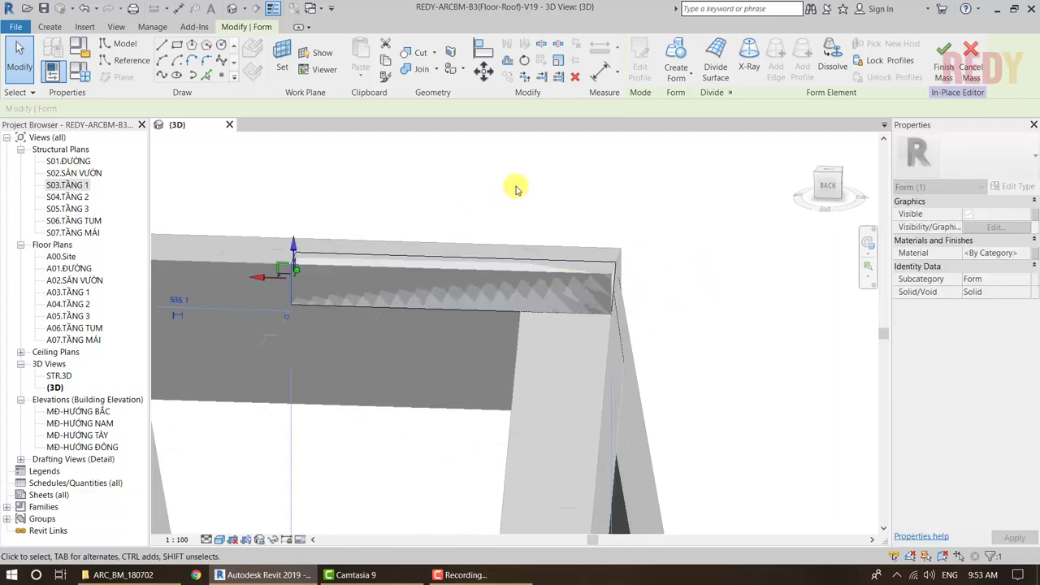
pyautogui.moveTo(515, 186)
pyautogui.mouseDown(button='middle')
pyautogui.moveTo(669, 251)
pyautogui.moveTo(564, 251)
pyautogui.mouseUp(button='middle')
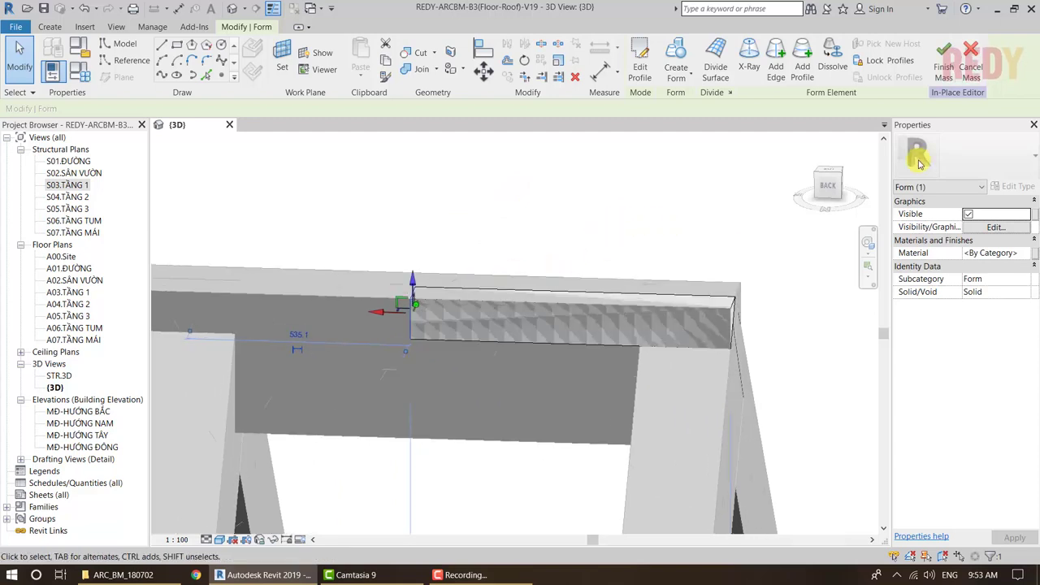
pyautogui.click(943, 75)
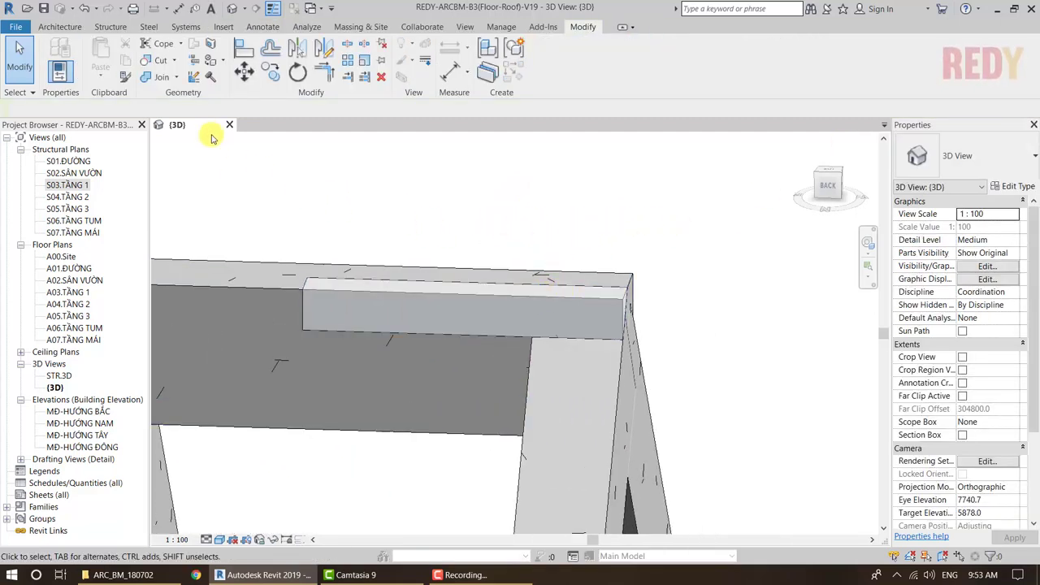
# - Join Geometry between the Cat dam mass and the concrete ridge beam, then inspect the result
pyautogui.click(156, 78)
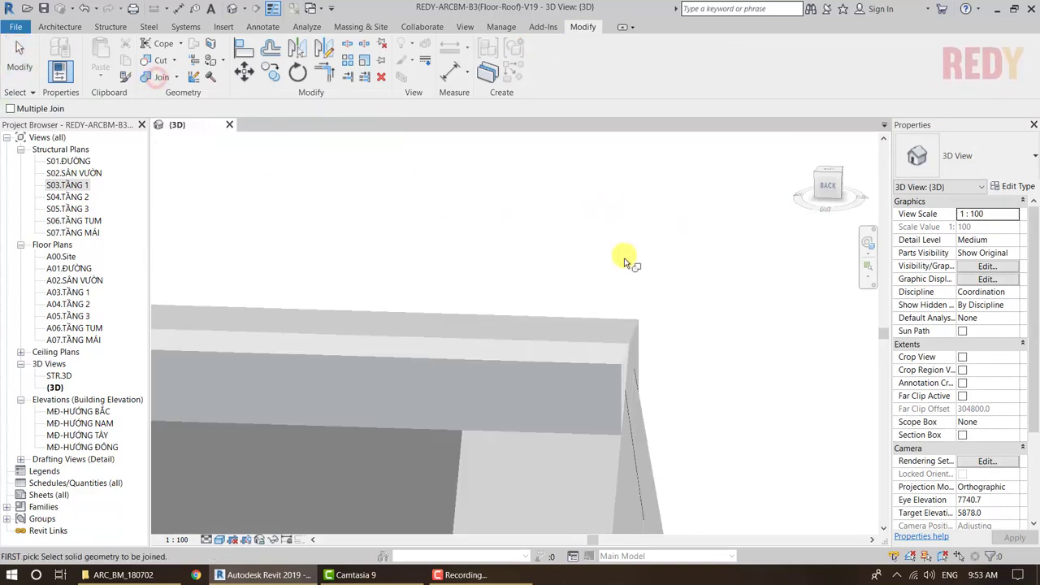
pyautogui.keyDown('shift'); pyautogui.moveTo(604, 216); pyautogui.dragTo(630, 311, button='middle'); pyautogui.keyUp('shift')
pyautogui.click(589, 340)
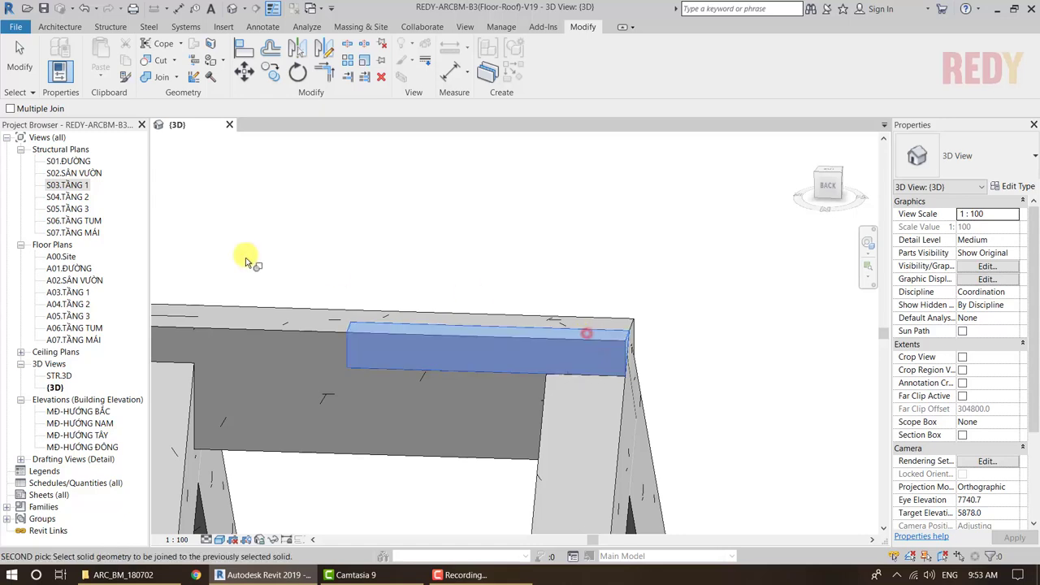
pyautogui.click(284, 336)
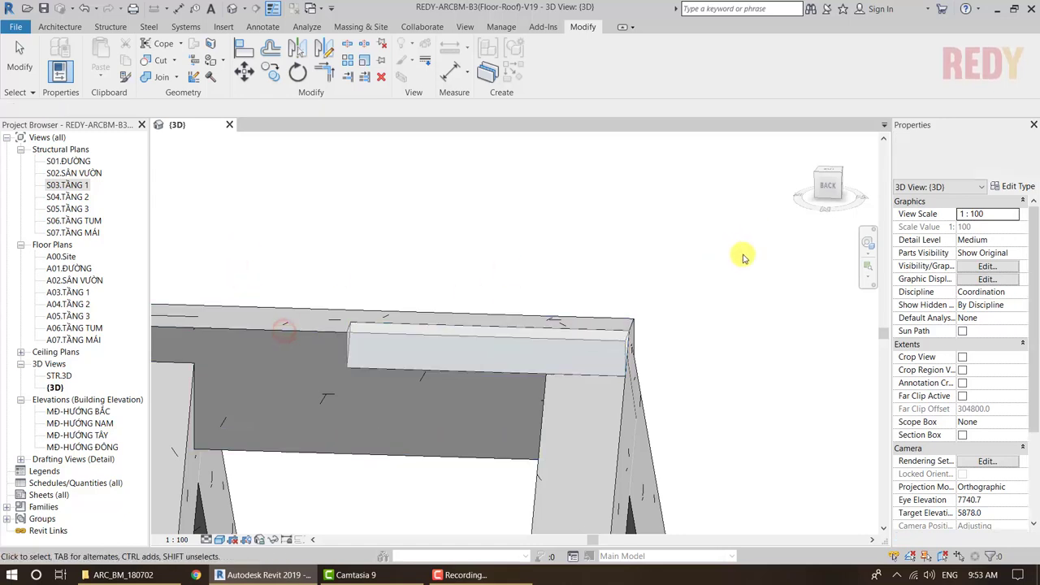
pyautogui.press('Escape')
pyautogui.moveTo(738, 239)
pyautogui.keyDown('shift'); pyautogui.mouseDown(button='middle')
pyautogui.moveTo(681, 271)
pyautogui.moveTo(690, 288)
pyautogui.mouseUp(button='middle'); pyautogui.keyUp('shift')
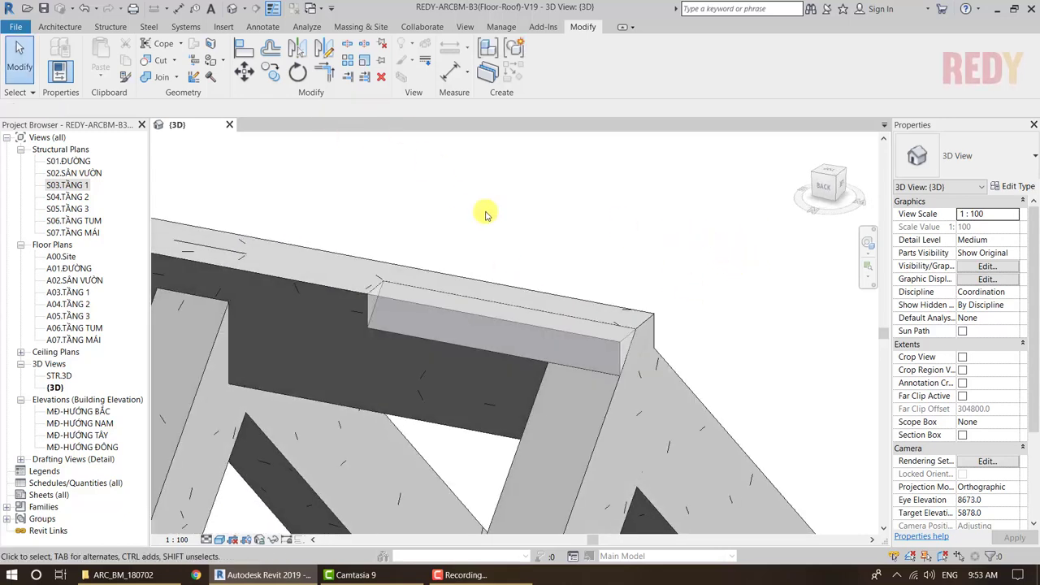
pyautogui.scroll(2, 556, 235)
pyautogui.scroll(2, 475, 282)
pyautogui.scroll(-2, 582, 260)
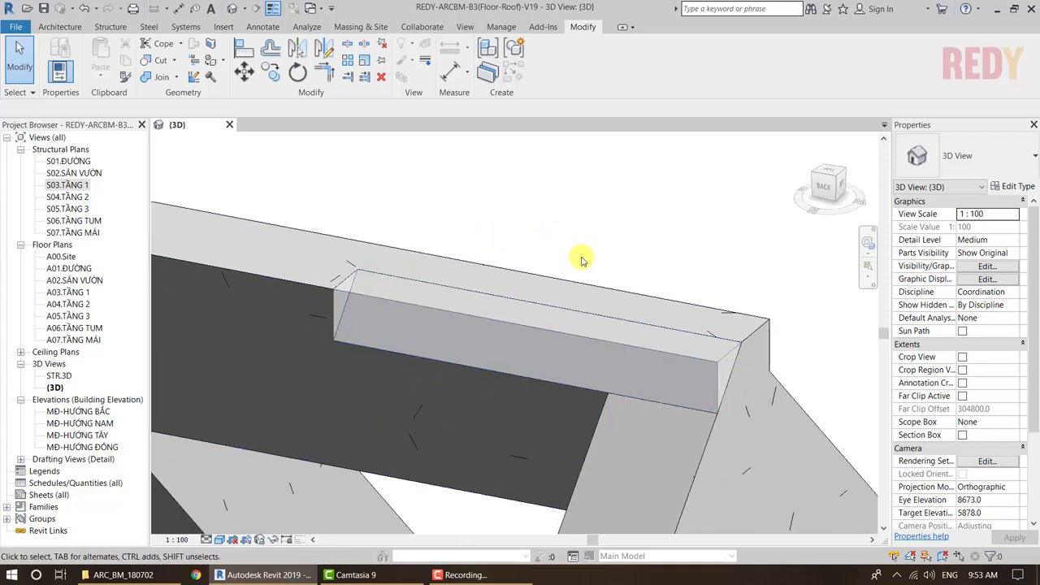
# - Drag the Cat dam mass's end handle along the ridge to the frame's far corner (0.063 m³)
pyautogui.click(362, 28)
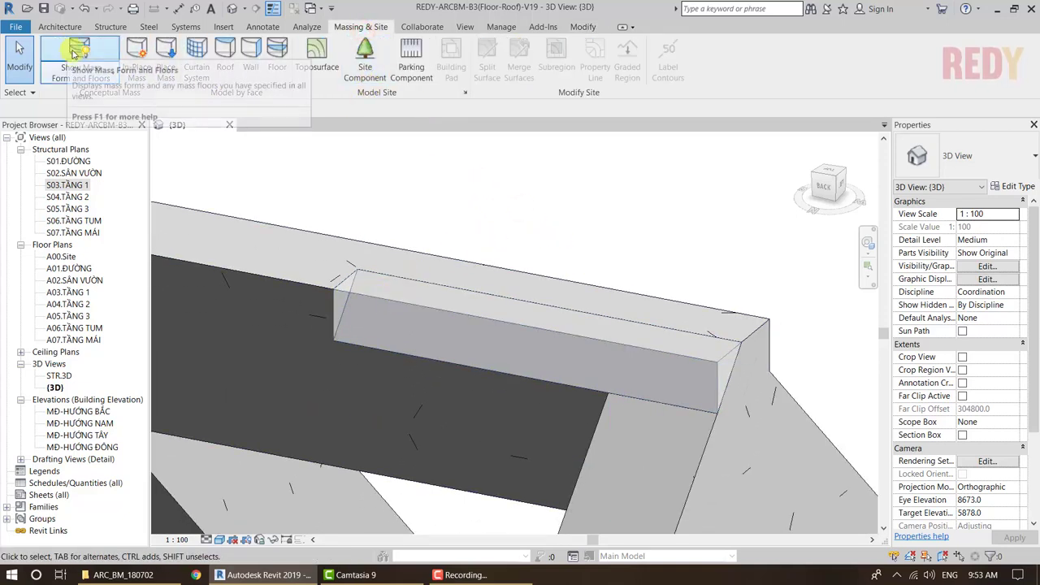
pyautogui.moveTo(653, 355)
pyautogui.keyDown('shift'); pyautogui.mouseDown(button='middle')
pyautogui.moveTo(681, 282)
pyautogui.moveTo(748, 263)
pyautogui.moveTo(669, 274)
pyautogui.moveTo(697, 214)
pyautogui.moveTo(666, 209)
pyautogui.moveTo(745, 249)
pyautogui.moveTo(762, 311)
pyautogui.moveTo(696, 313)
pyautogui.mouseUp(button='middle'); pyautogui.keyUp('shift')
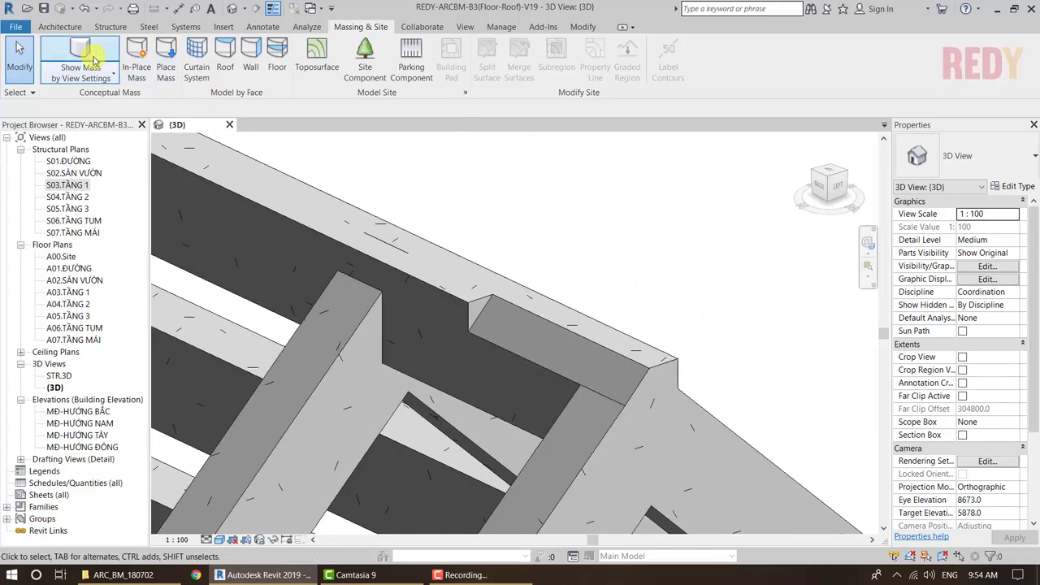
pyautogui.scroll(-5, 543, 353)
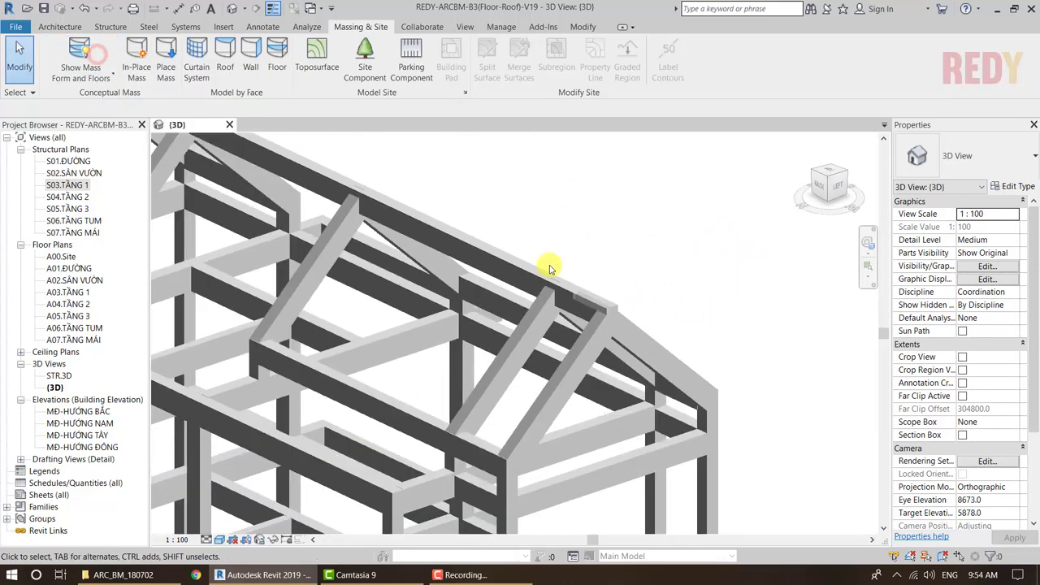
pyautogui.moveTo(548, 274)
pyautogui.keyDown('shift'); pyautogui.mouseDown(button='middle')
pyautogui.moveTo(639, 274)
pyautogui.moveTo(575, 313)
pyautogui.mouseUp(button='middle'); pyautogui.keyUp('shift')
pyautogui.click(575, 313)
pyautogui.scroll(3, 573, 309)
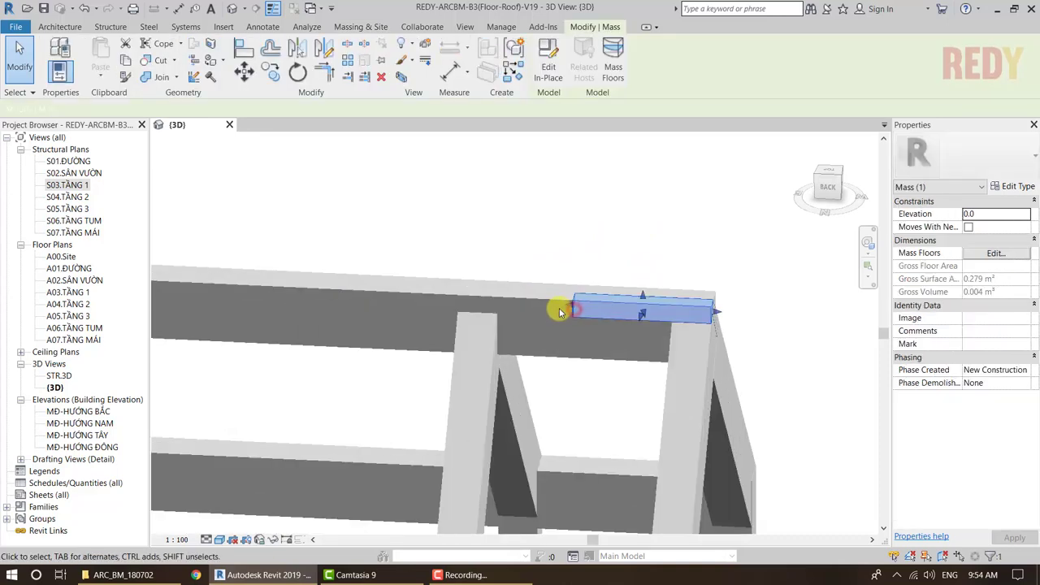
pyautogui.scroll(-3, 538, 304)
pyautogui.scroll(-2, 528, 302)
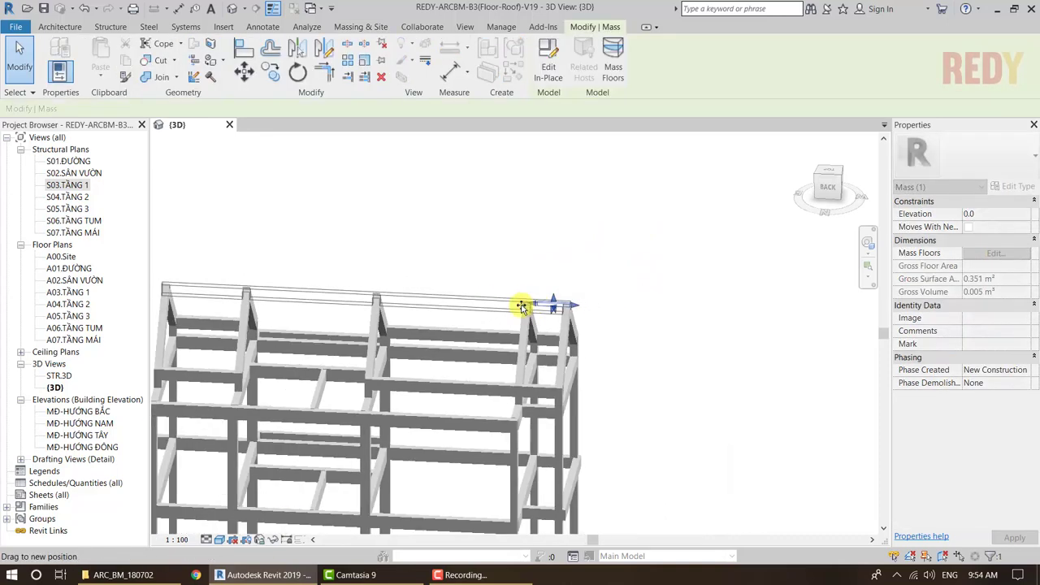
pyautogui.moveTo(527, 302); pyautogui.dragTo(208, 281)
pyautogui.scroll(2, 169, 282)
pyautogui.scroll(2, 170, 284)
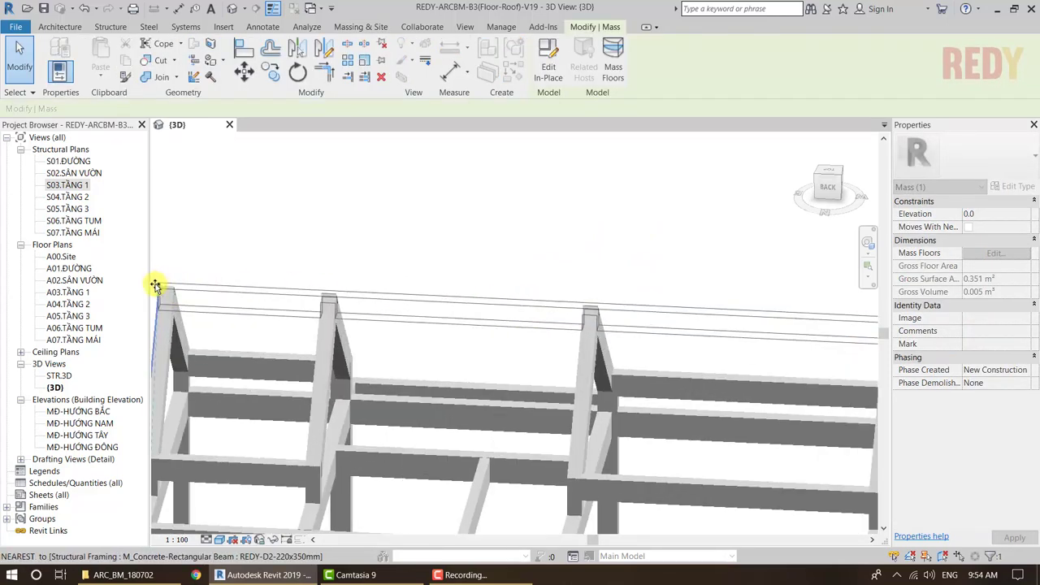
pyautogui.scroll(2, 171, 289)
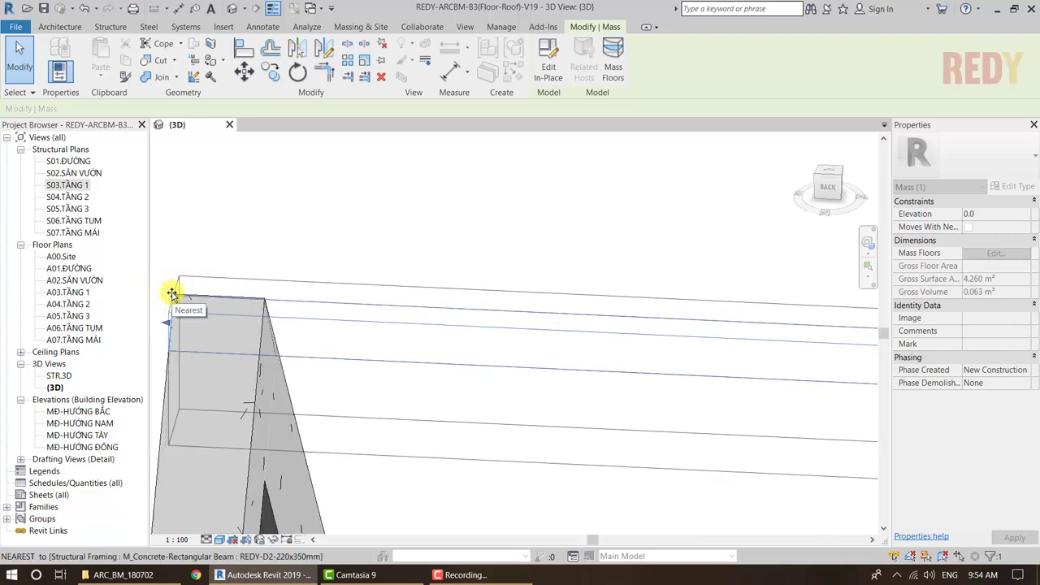
pyautogui.moveTo(172, 293); pyautogui.dragTo(170, 295)
# - Deselect the mass and set Show Mass to 'by View Settings'
pyautogui.click(321, 227)
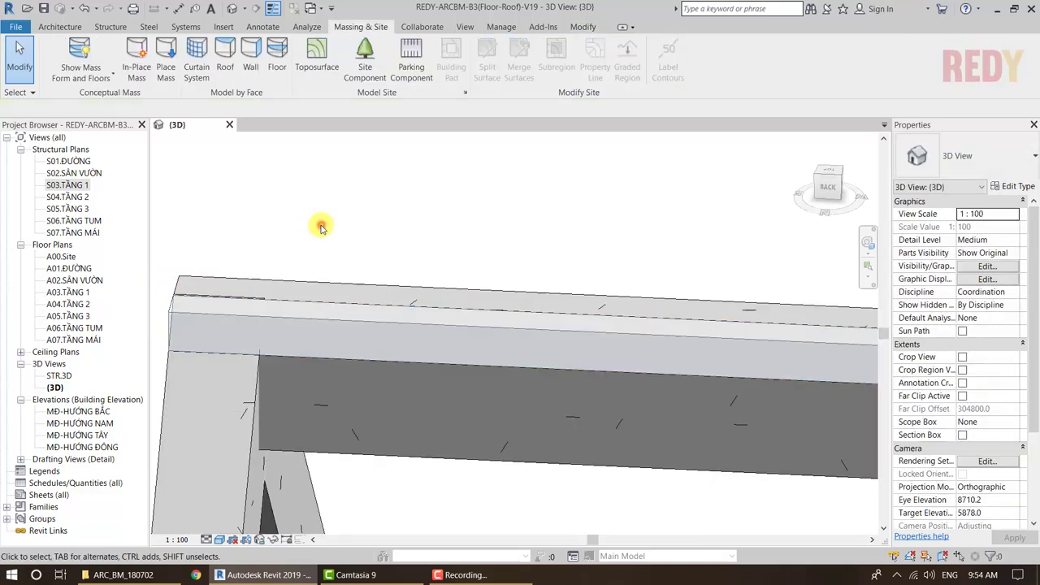
pyautogui.click(79, 53)
pyautogui.scroll(-3, 406, 224)
pyautogui.scroll(-2, 662, 296)
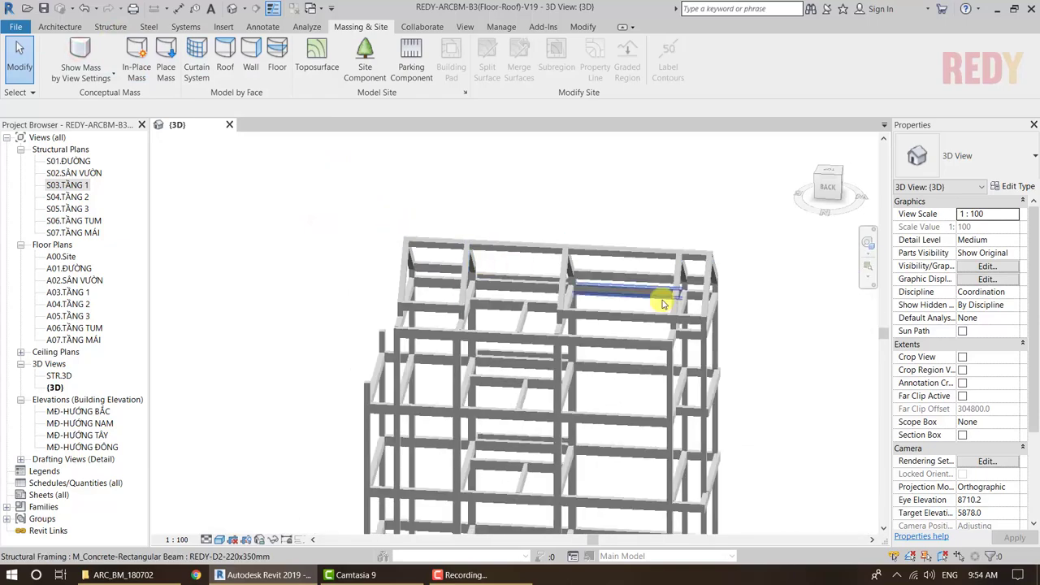
pyautogui.moveTo(662, 295)
pyautogui.keyDown('shift'); pyautogui.mouseDown(button='middle')
pyautogui.moveTo(593, 302)
pyautogui.moveTo(674, 232)
pyautogui.mouseUp(button='middle'); pyautogui.keyUp('shift')
pyautogui.scroll(5, 706, 260)
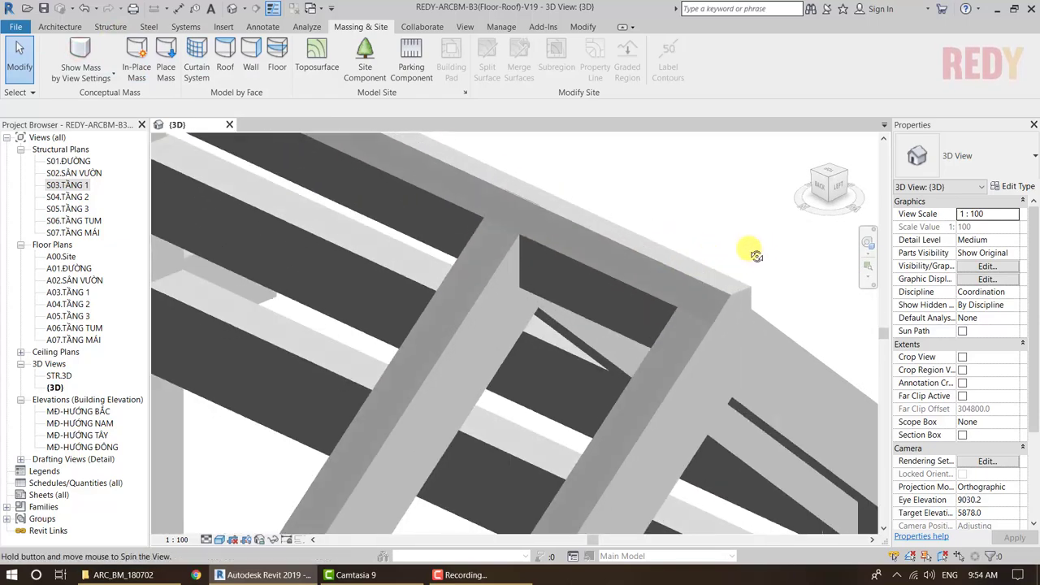
pyautogui.scroll(3, 748, 249)
pyautogui.scroll(3, 650, 158)
# - Orbit, zoom and pan around the ridge corner to check the beams at the peak
pyautogui.keyDown('shift'); pyautogui.moveTo(650, 158); pyautogui.dragTo(672, 178, button='middle'); pyautogui.keyUp('shift')
pyautogui.scroll(-3, 672, 171)
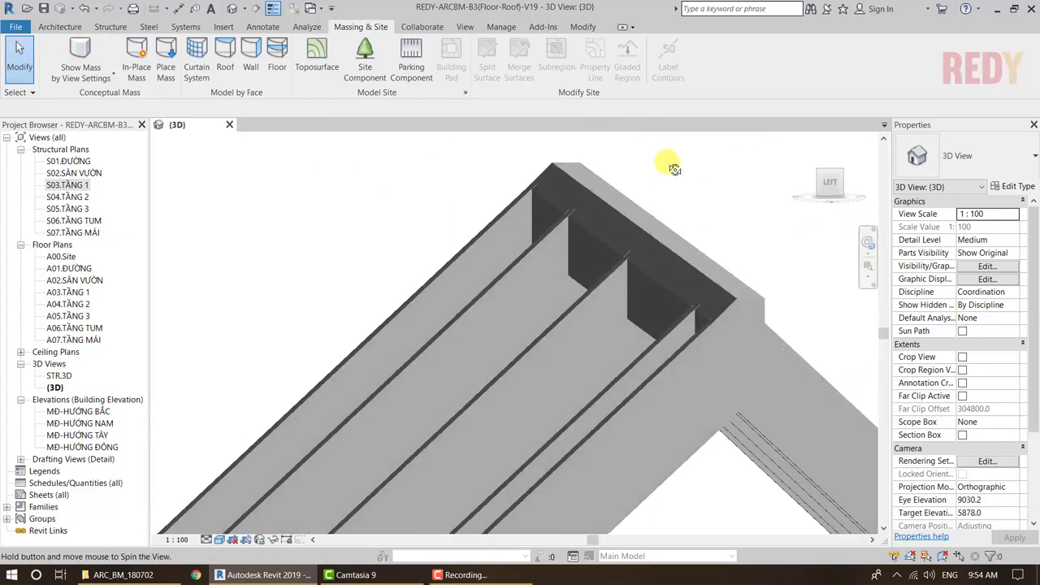
pyautogui.scroll(-2, 664, 162)
pyautogui.scroll(2, 729, 239)
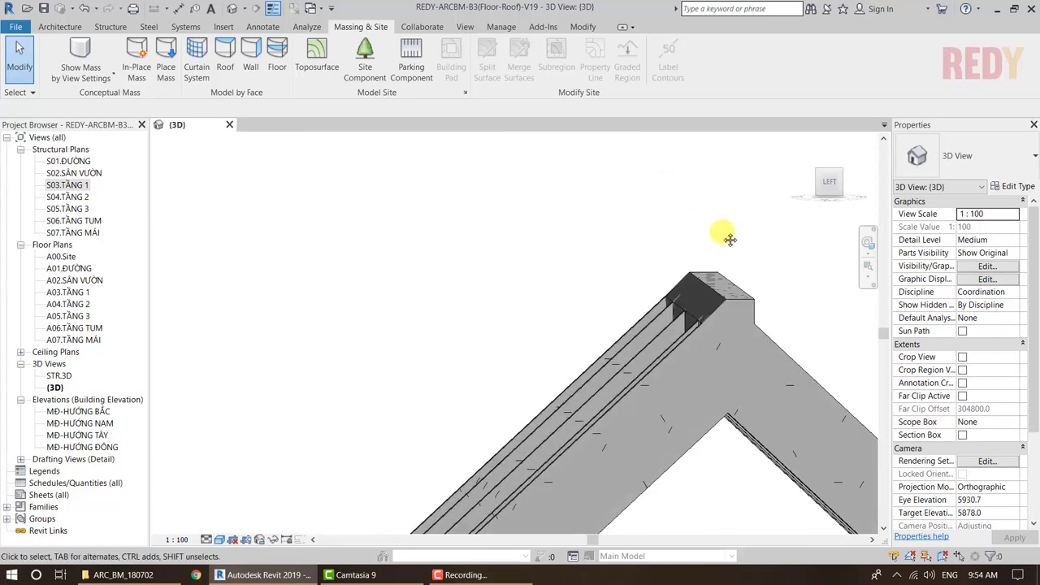
pyautogui.keyDown('shift'); pyautogui.moveTo(727, 236); pyautogui.dragTo(620, 295, button='middle'); pyautogui.keyUp('shift')
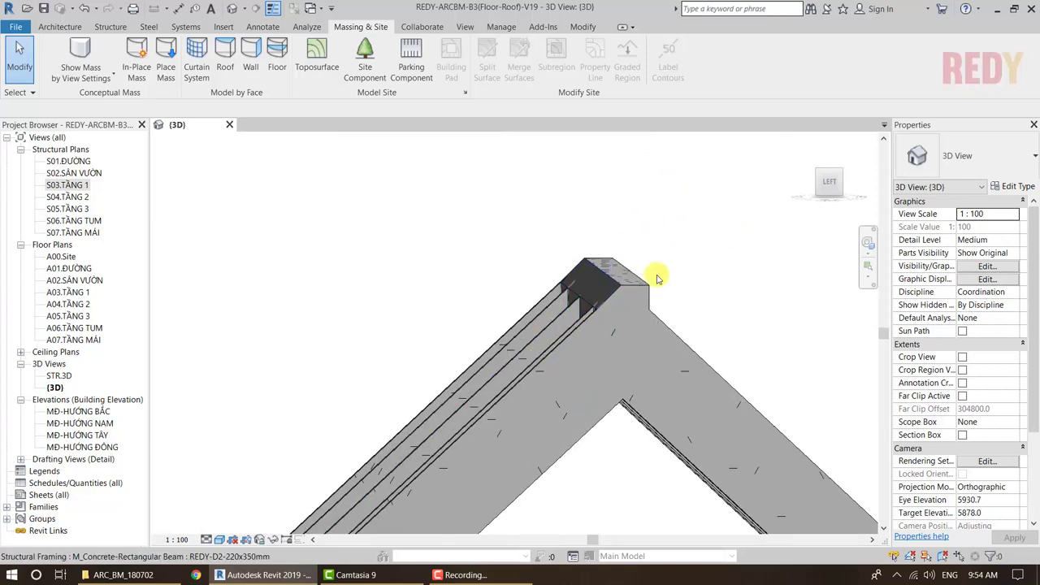
pyautogui.moveTo(682, 261)
pyautogui.keyDown('shift'); pyautogui.mouseDown(button='middle')
pyautogui.moveTo(785, 304)
pyautogui.moveTo(699, 248)
pyautogui.moveTo(680, 260)
pyautogui.moveTo(796, 317)
pyautogui.moveTo(796, 297)
pyautogui.moveTo(787, 297)
pyautogui.moveTo(830, 242)
pyautogui.moveTo(764, 244)
pyautogui.moveTo(696, 263)
pyautogui.moveTo(720, 270)
pyautogui.moveTo(690, 269)
pyautogui.mouseUp(button='middle'); pyautogui.keyUp('shift')
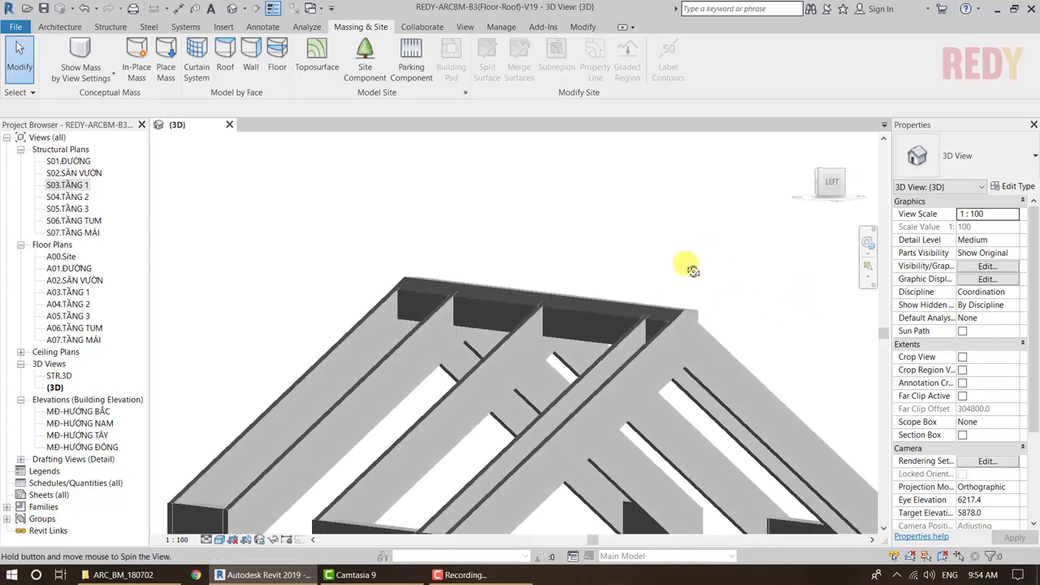
pyautogui.scroll(3, 699, 323)
pyautogui.scroll(1, 701, 284)
pyautogui.scroll(2, 703, 290)
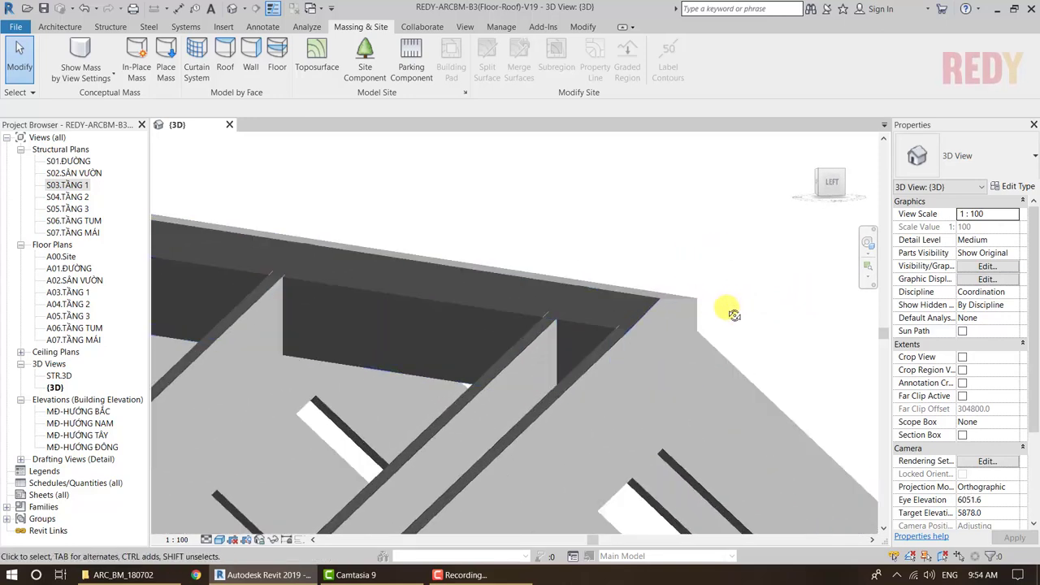
pyautogui.scroll(3, 728, 309)
pyautogui.keyDown('shift'); pyautogui.moveTo(710, 317); pyautogui.dragTo(692, 304, button='middle'); pyautogui.keyUp('shift')
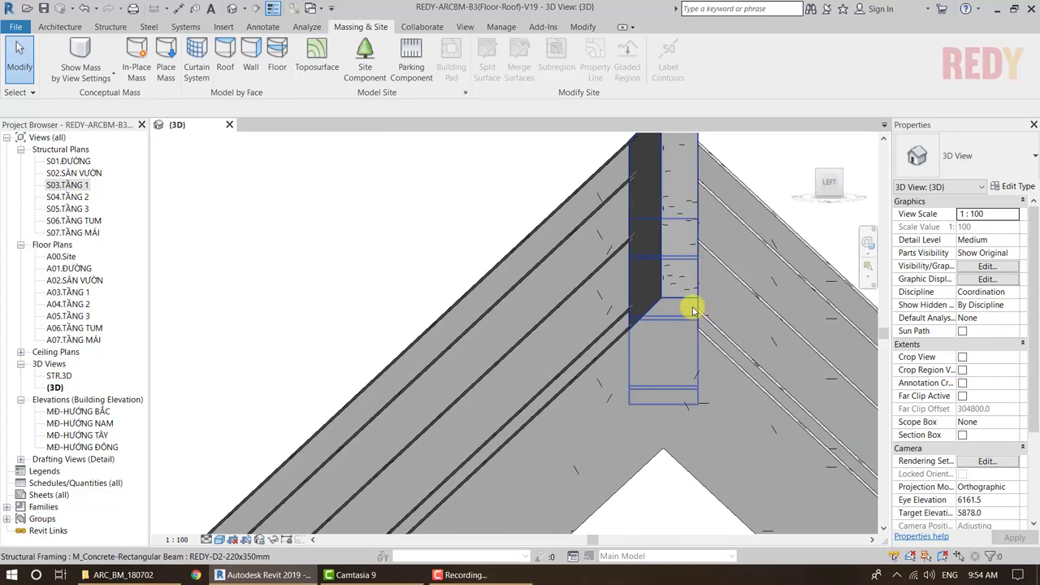
pyautogui.scroll(-2, 674, 308)
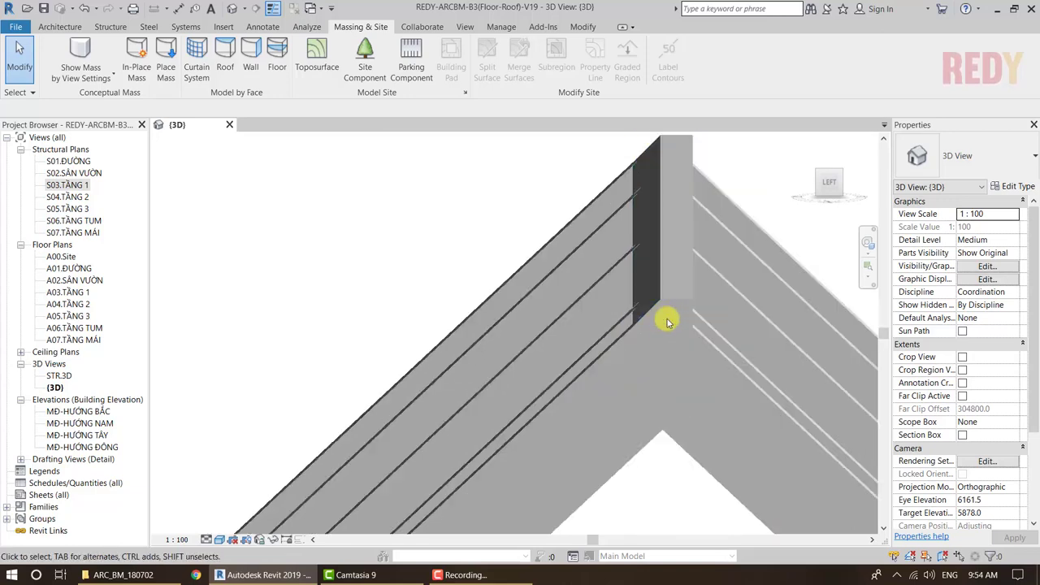
pyautogui.scroll(-2, 673, 317)
pyautogui.scroll(-2, 674, 314)
pyautogui.keyDown('shift'); pyautogui.moveTo(673, 314); pyautogui.dragTo(739, 301, button='middle'); pyautogui.keyUp('shift')
pyautogui.scroll(2, 739, 301)
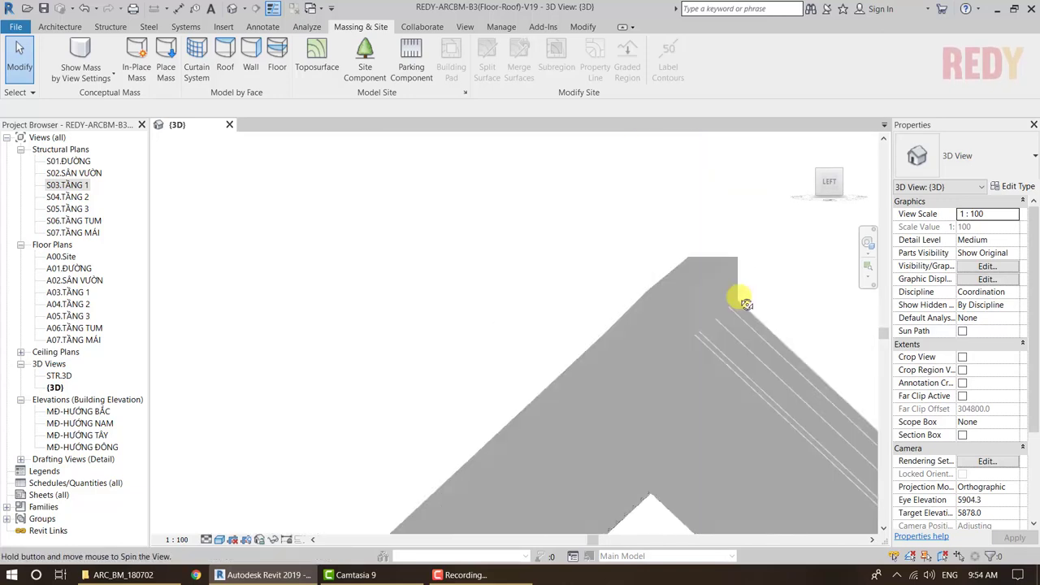
pyautogui.scroll(2, 746, 297)
pyautogui.scroll(2, 756, 307)
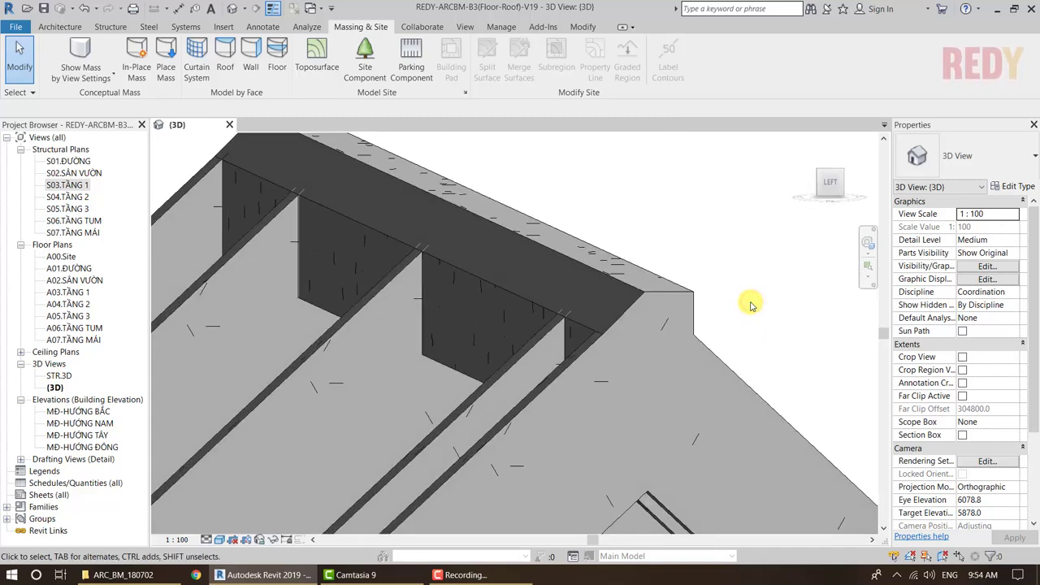
pyautogui.moveTo(751, 306); pyautogui.dragTo(740, 311, button='middle')
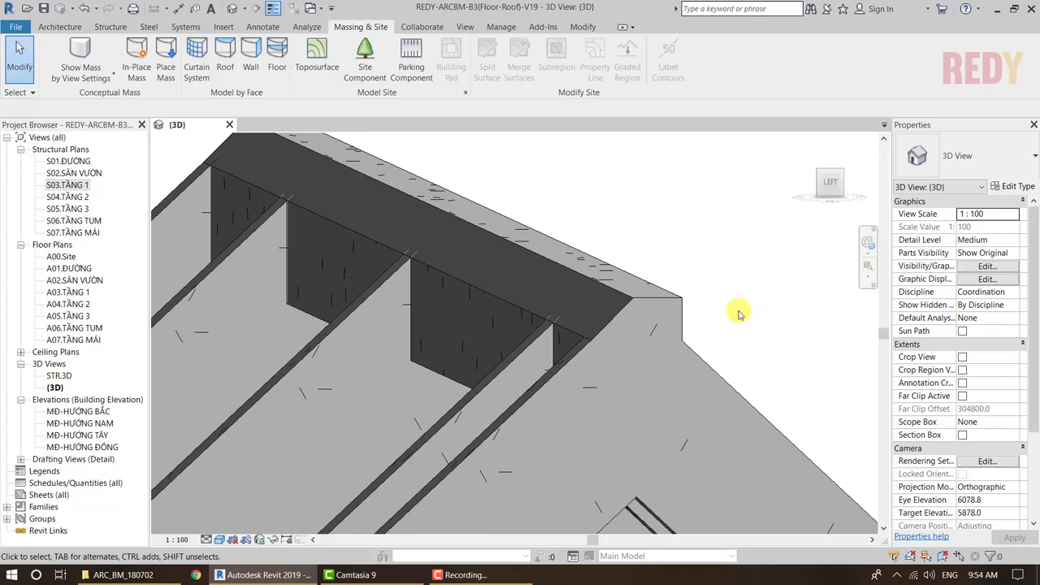
pyautogui.scroll(-2, 739, 306)
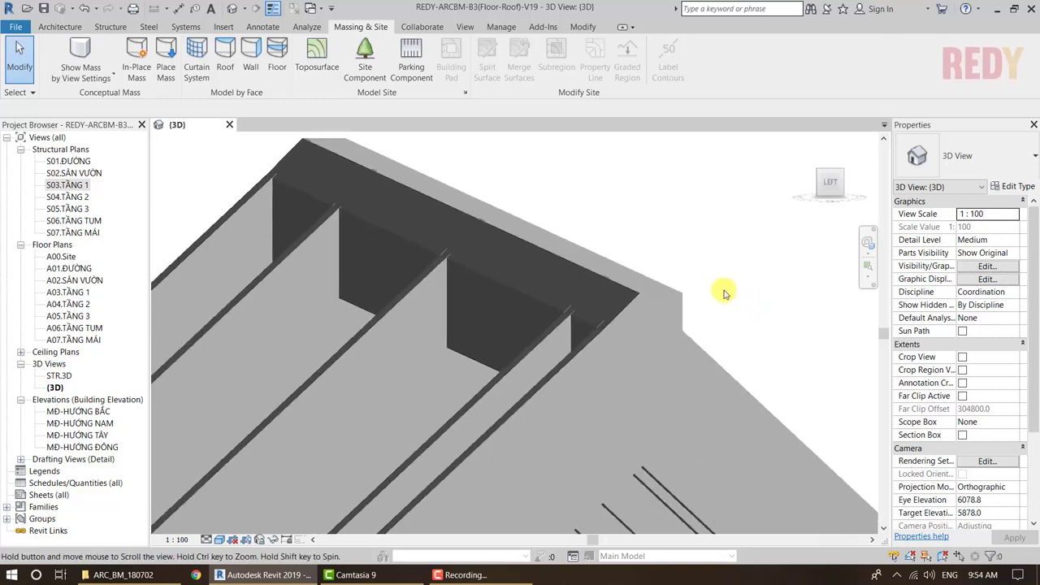
pyautogui.scroll(-1, 727, 287)
pyautogui.scroll(-3, 734, 304)
pyautogui.moveTo(710, 300); pyautogui.dragTo(704, 294, button='middle')
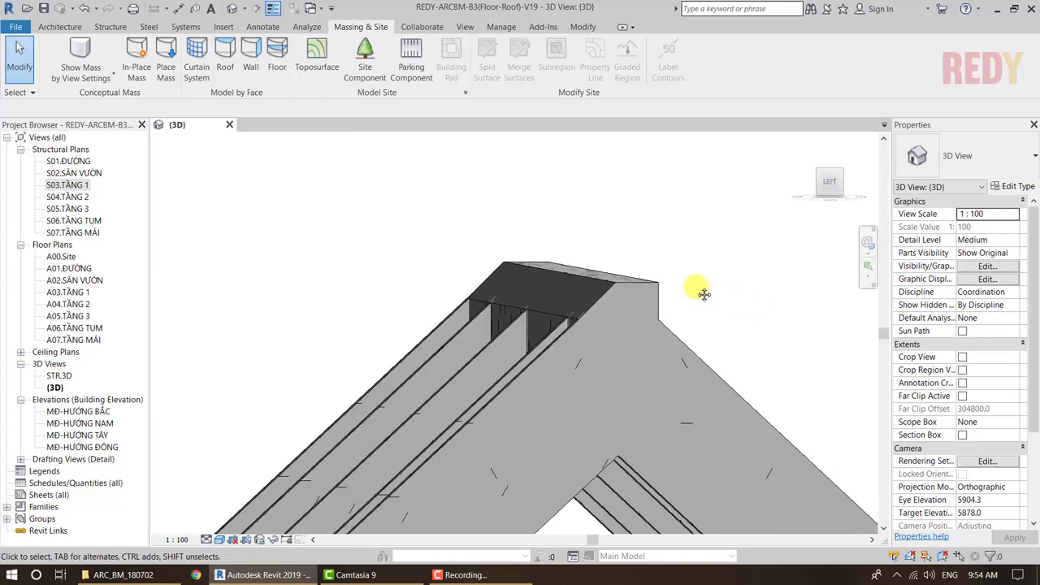